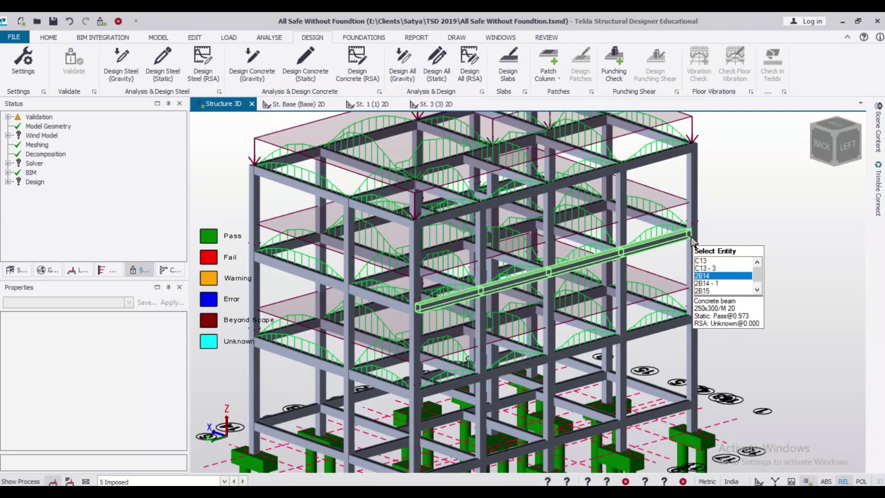
# - Review the DXF export preferences for the detailing drawing of concrete beam 3B2 and dismiss them without exporting
pyautogui.scroll(2, 692, 240)
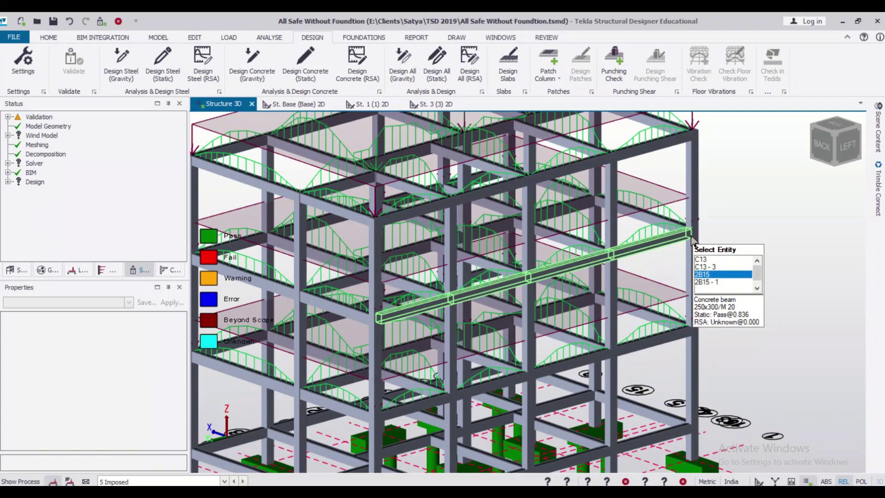
pyautogui.scroll(-4, 693, 221)
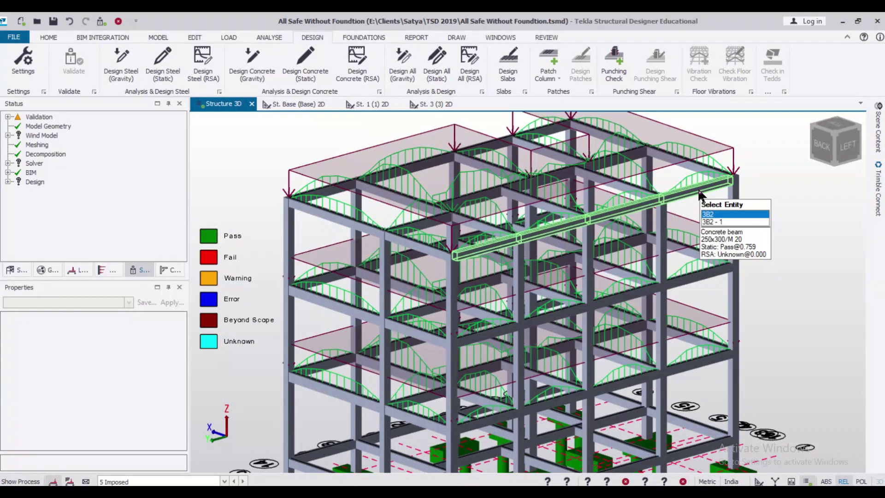
pyautogui.click(700, 195)
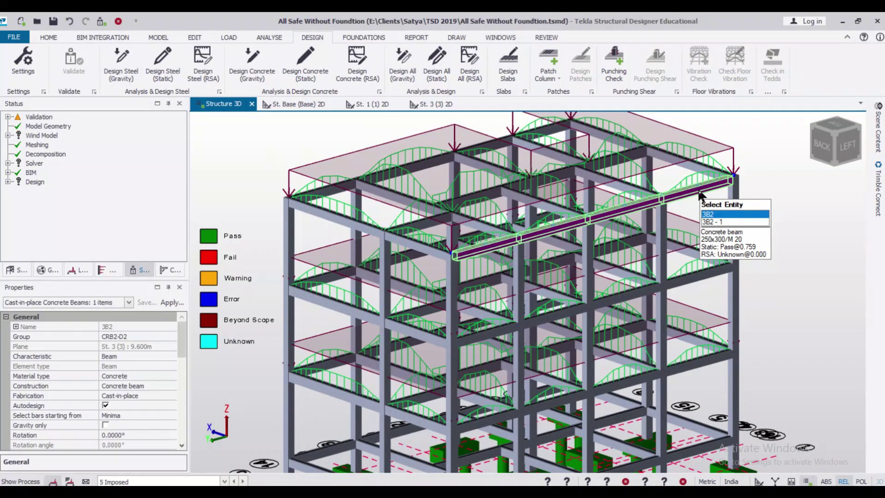
pyautogui.rightClick(700, 195)
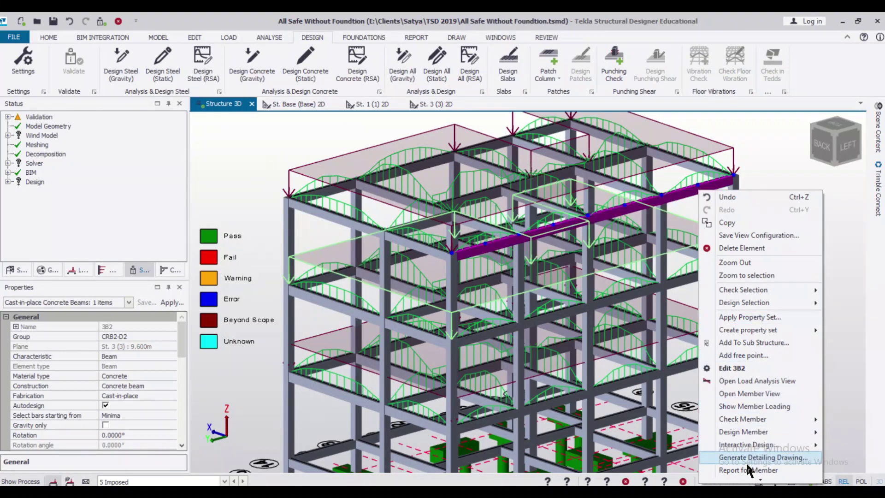
pyautogui.scroll(-1, 749, 463)
pyautogui.click(762, 437)
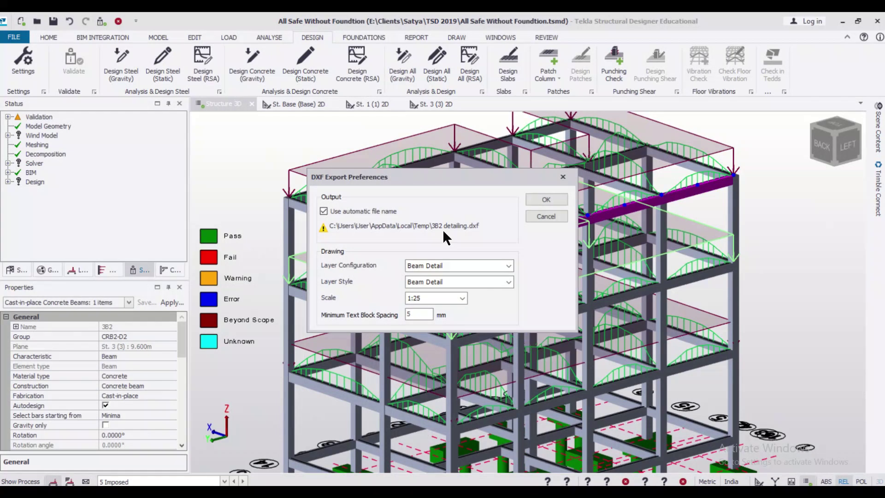
pyautogui.click(563, 177)
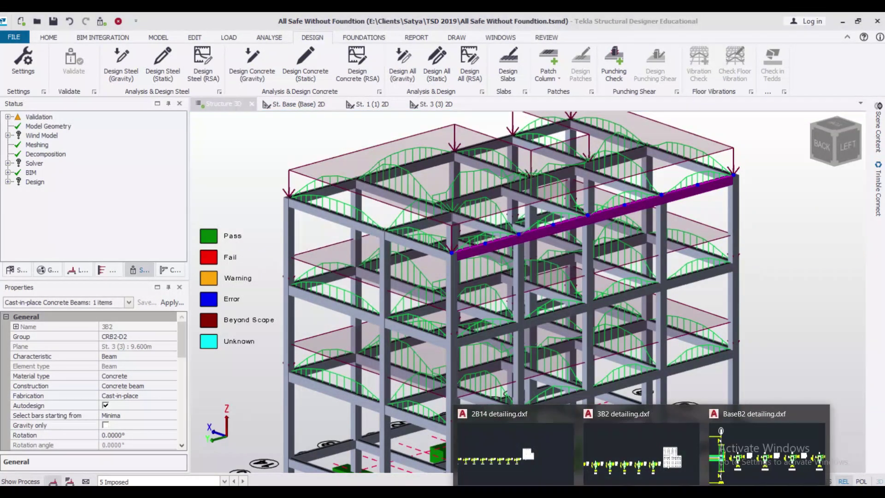
# - Switch to AutoCAD with 3B2 detailing.dxf and examine the beam elevation, its row of cross-sections and the bar schedule
pyautogui.hotkey('alt', 'Tab')
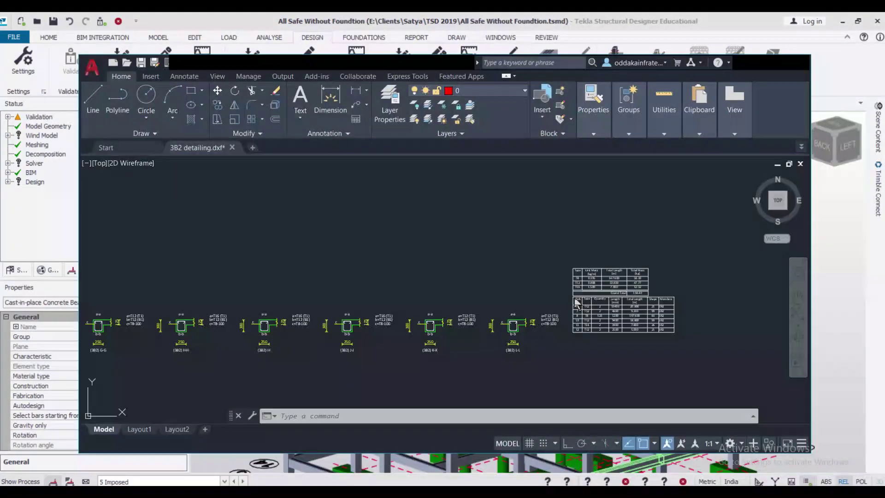
pyautogui.click(788, 63)
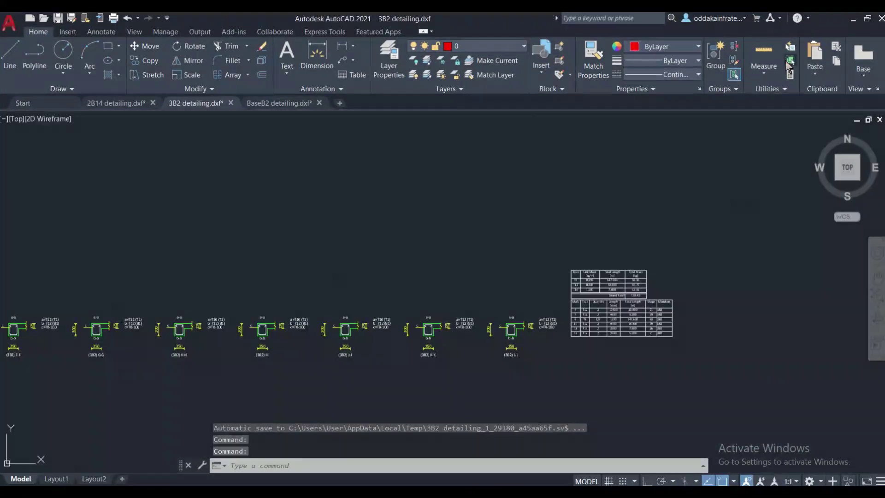
pyautogui.moveTo(182, 366)
pyautogui.mouseDown(button='middle')
pyautogui.moveTo(273, 377)
pyautogui.moveTo(452, 352)
pyautogui.mouseUp(button='middle')
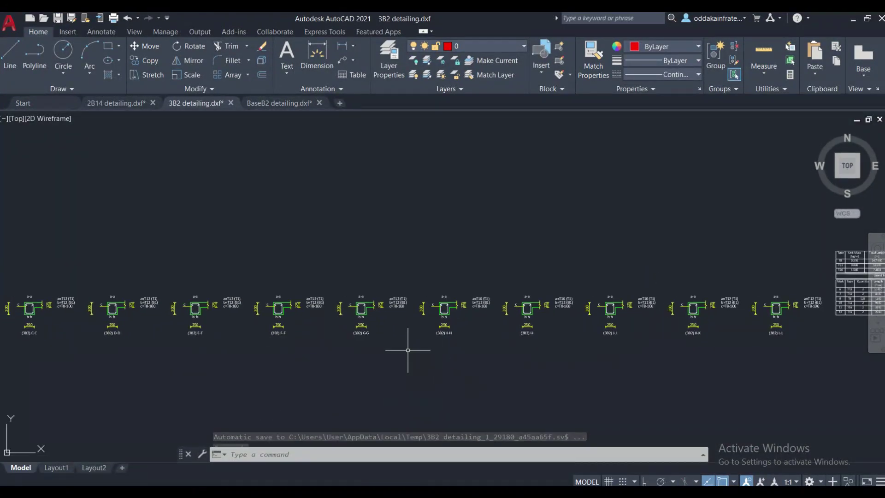
pyautogui.moveTo(303, 335); pyautogui.dragTo(586, 318, button='middle')
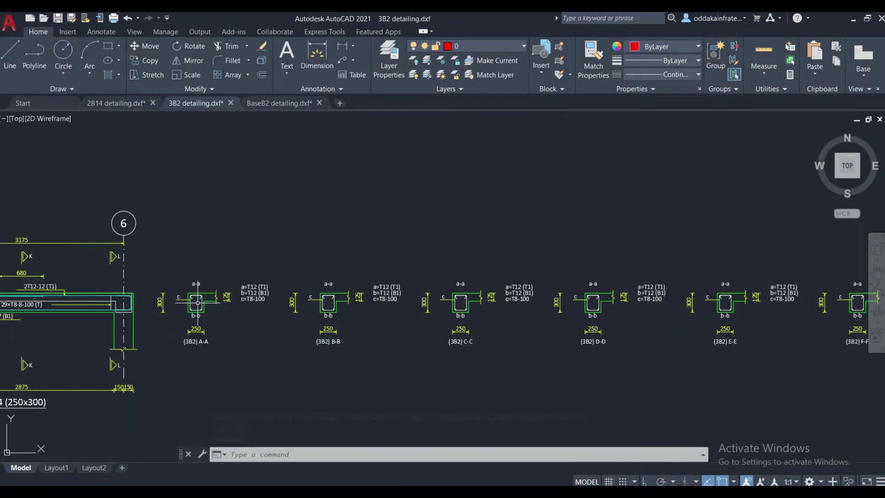
pyautogui.scroll(3, 229, 308)
pyautogui.scroll(-7, 228, 309)
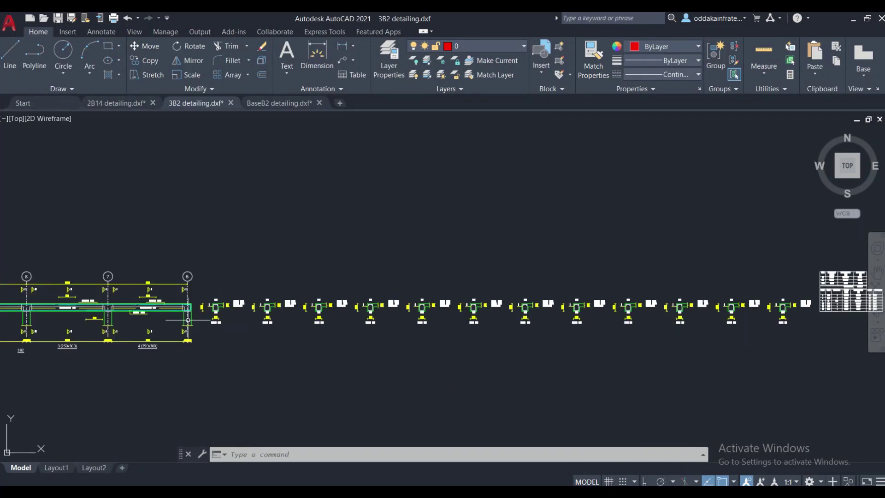
pyautogui.scroll(1, 183, 327)
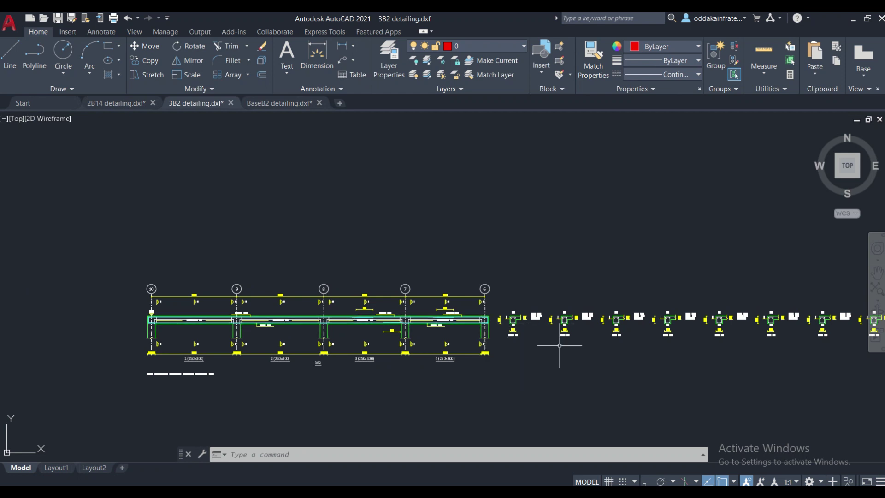
pyautogui.scroll(4, 543, 326)
pyautogui.scroll(-2, 556, 319)
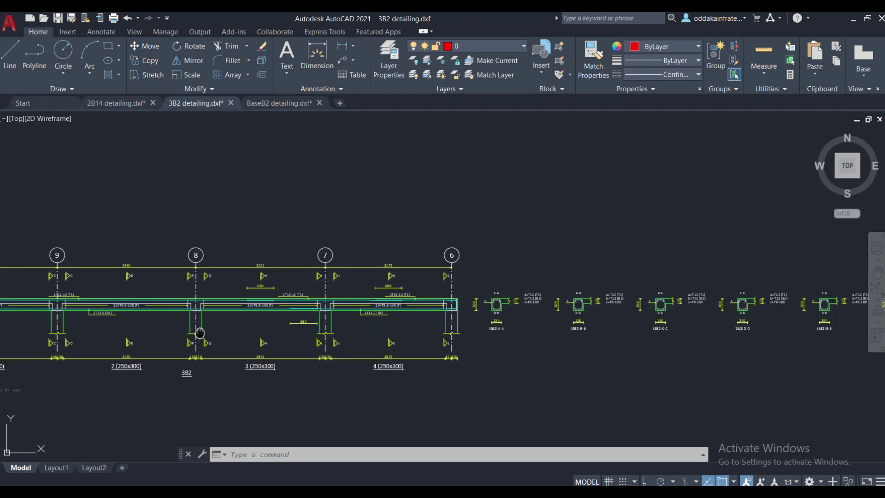
pyautogui.moveTo(91, 330); pyautogui.dragTo(274, 334, button='middle')
pyautogui.scroll(-2, 167, 324)
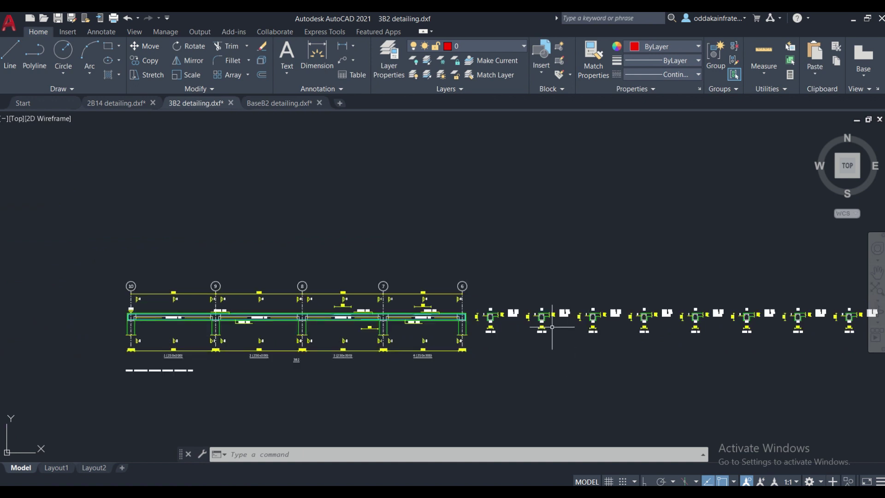
pyautogui.scroll(2, 602, 317)
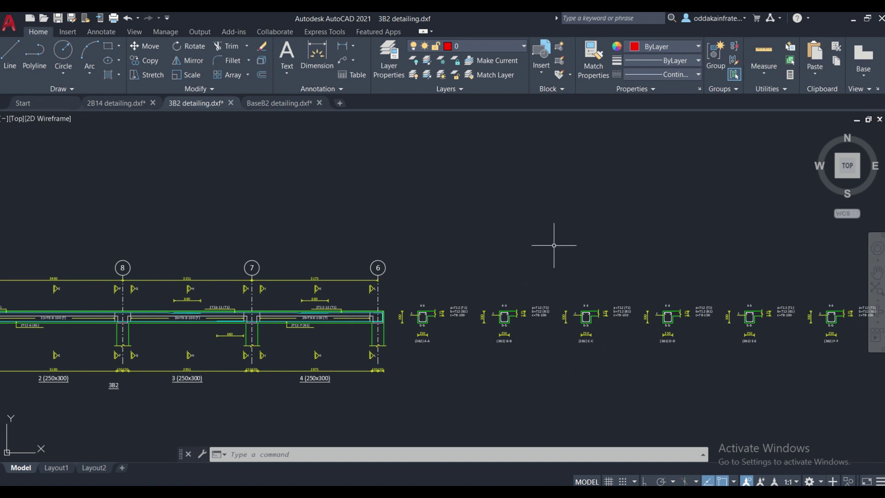
# - Examine the bar labels and dimensions of beam 3B2's cross-sections from A-A through L-L
pyautogui.scroll(5, 444, 322)
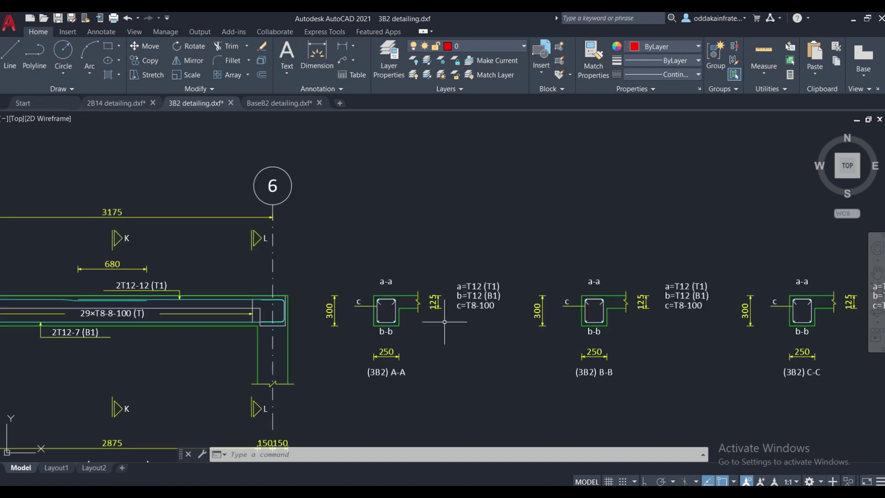
pyautogui.scroll(2, 444, 322)
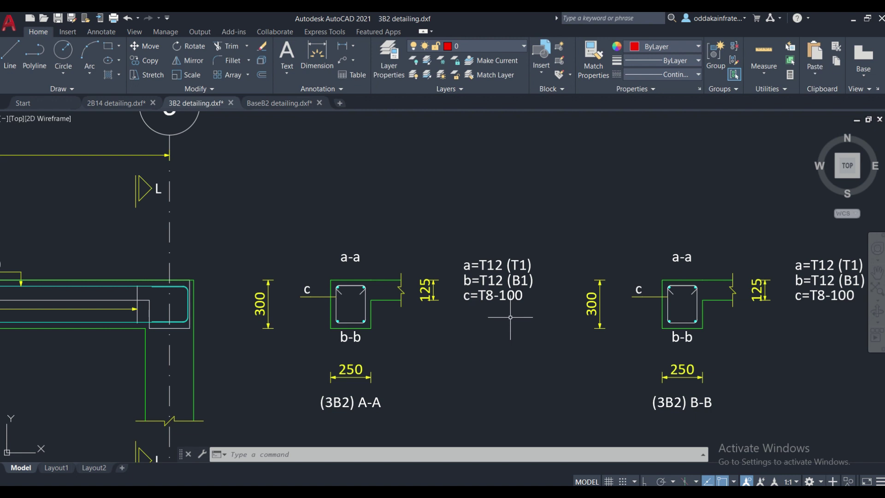
pyautogui.moveTo(570, 323); pyautogui.dragTo(452, 340, button='middle')
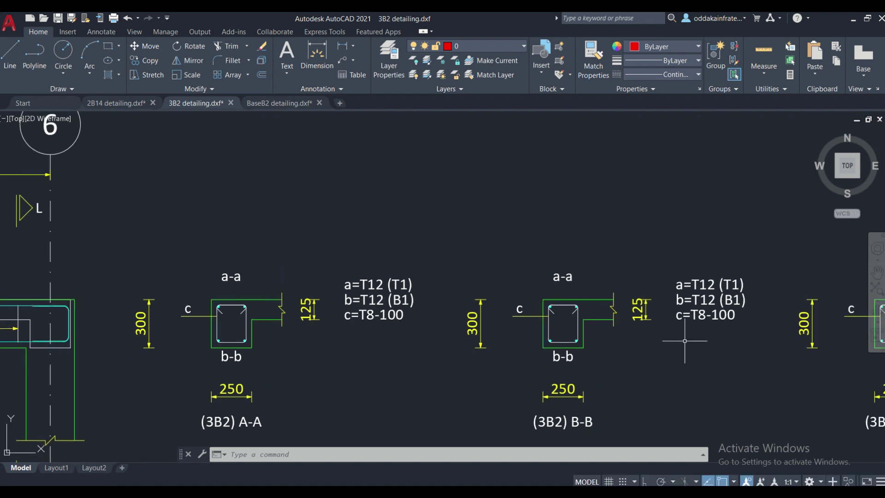
pyautogui.scroll(-2, 518, 339)
pyautogui.moveTo(629, 356); pyautogui.dragTo(531, 317, button='middle')
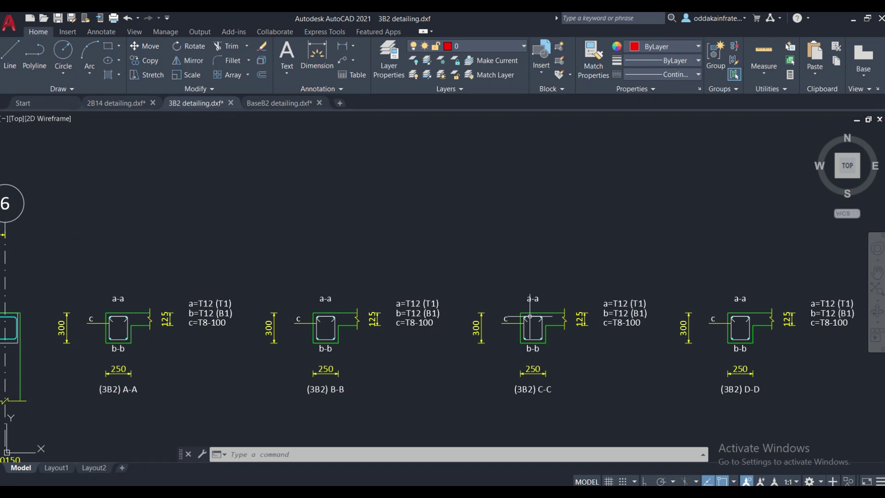
pyautogui.scroll(-2, 346, 313)
pyautogui.scroll(2, 480, 336)
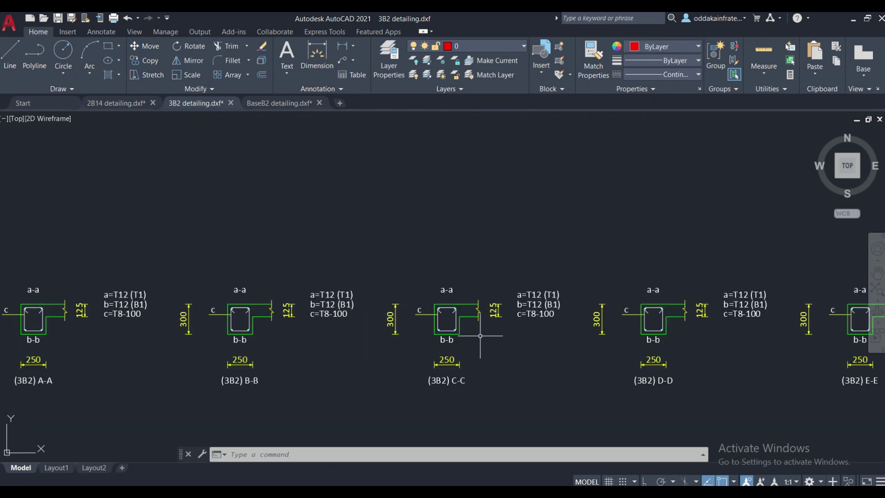
pyautogui.moveTo(580, 324)
pyautogui.mouseDown(button='middle')
pyautogui.moveTo(360, 320)
pyautogui.moveTo(460, 333)
pyautogui.mouseUp(button='middle')
pyautogui.moveTo(649, 312); pyautogui.dragTo(563, 320, button='middle')
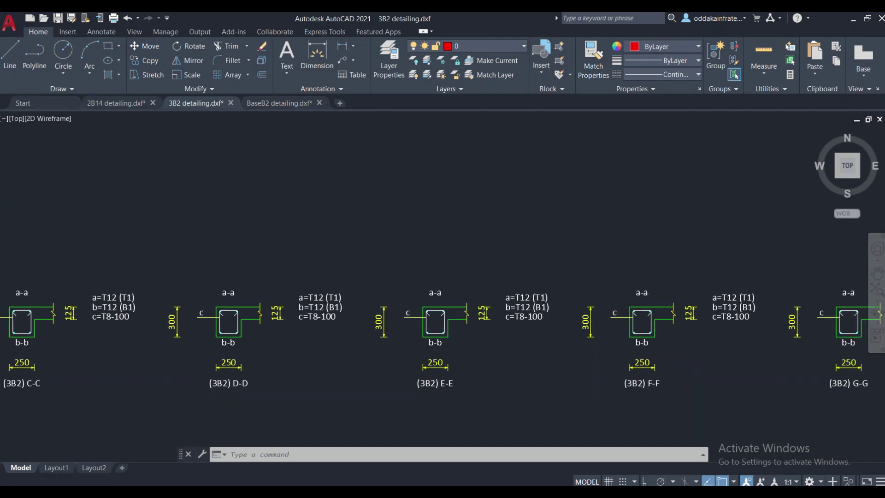
pyautogui.moveTo(683, 315); pyautogui.dragTo(487, 318, button='middle')
pyautogui.moveTo(630, 327); pyautogui.dragTo(551, 327, button='middle')
pyautogui.moveTo(648, 324); pyautogui.dragTo(420, 319, button='middle')
pyautogui.moveTo(617, 321); pyautogui.dragTo(420, 319, button='middle')
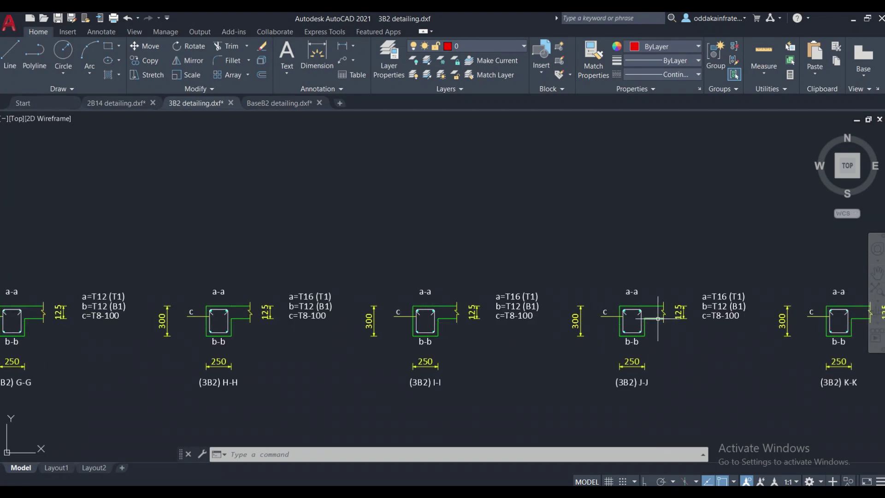
pyautogui.moveTo(658, 319)
pyautogui.mouseDown(button='middle')
pyautogui.moveTo(430, 317)
pyautogui.moveTo(444, 320)
pyautogui.mouseUp(button='middle')
pyautogui.moveTo(610, 331); pyautogui.dragTo(572, 322, button='middle')
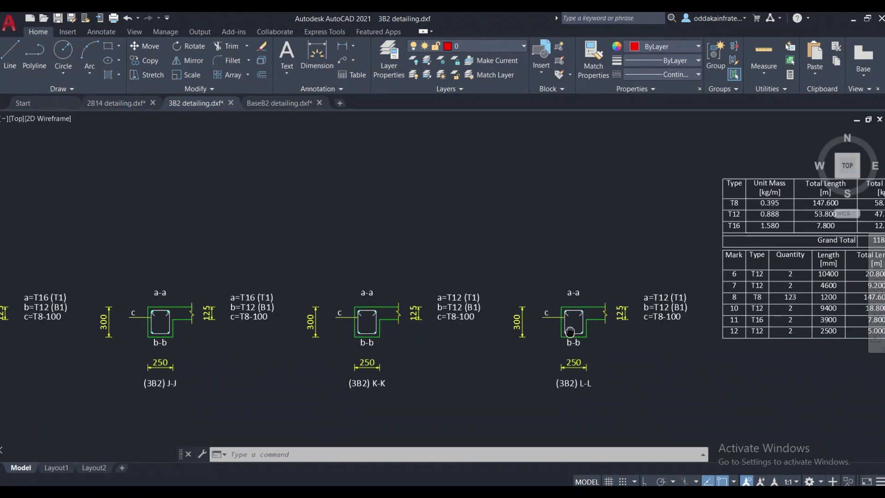
pyautogui.scroll(2, 613, 316)
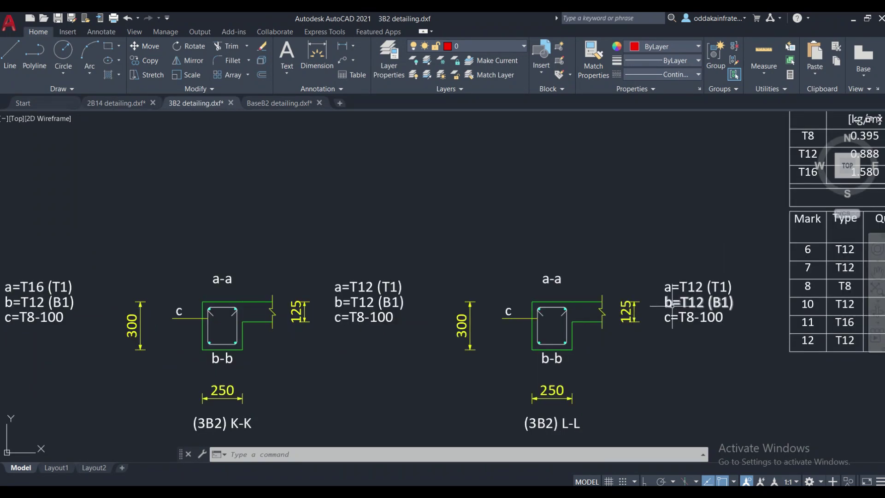
pyautogui.scroll(-2, 681, 310)
pyautogui.moveTo(503, 317); pyautogui.dragTo(585, 316, button='middle')
pyautogui.scroll(-2, 584, 316)
pyautogui.moveTo(277, 330); pyautogui.dragTo(472, 315, button='middle')
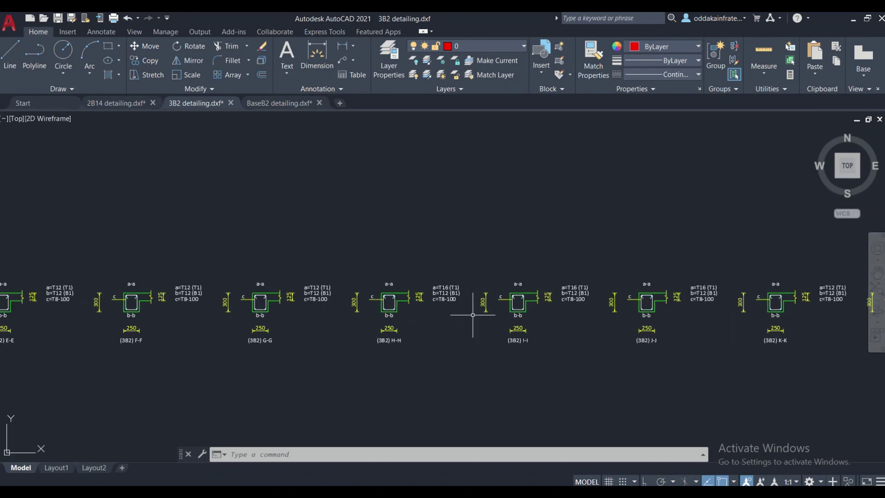
pyautogui.scroll(-2, 472, 315)
pyautogui.moveTo(264, 321); pyautogui.dragTo(530, 307, button='middle')
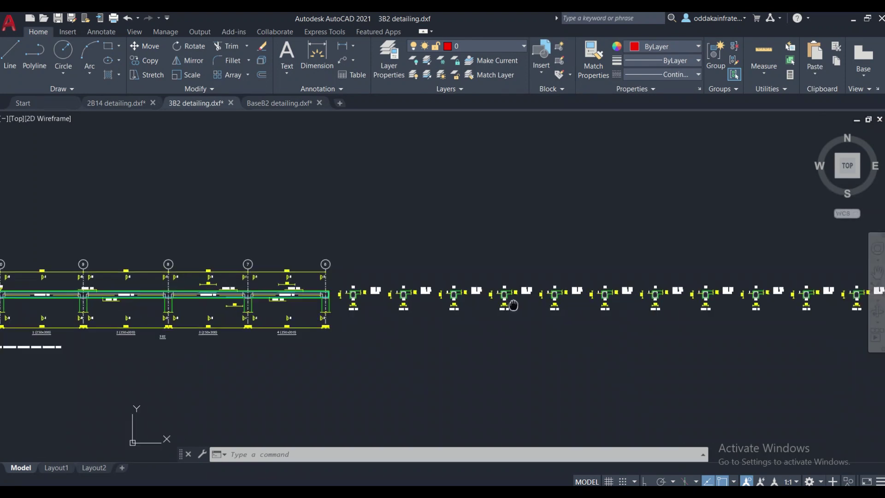
# - Switch back to Tekla Structural Designer and review the detailing drawing export preferences for beam 2B14, dismissing them without exporting
pyautogui.click(855, 18)
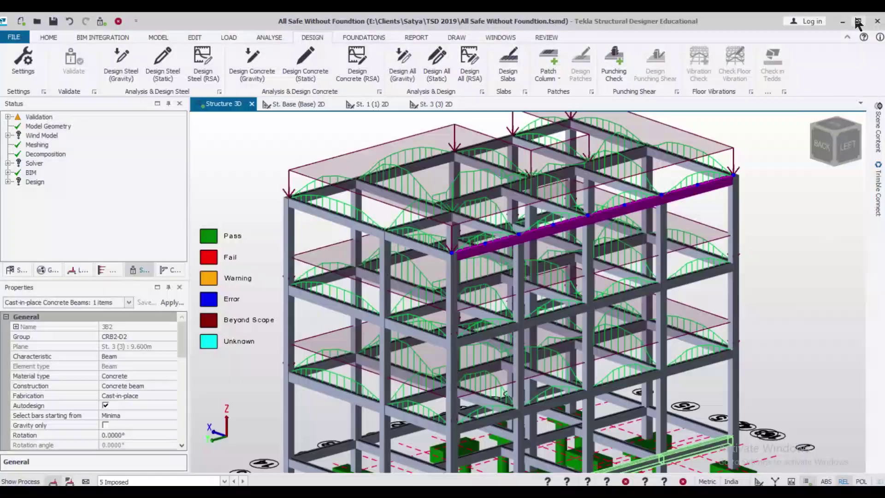
pyautogui.click(711, 276)
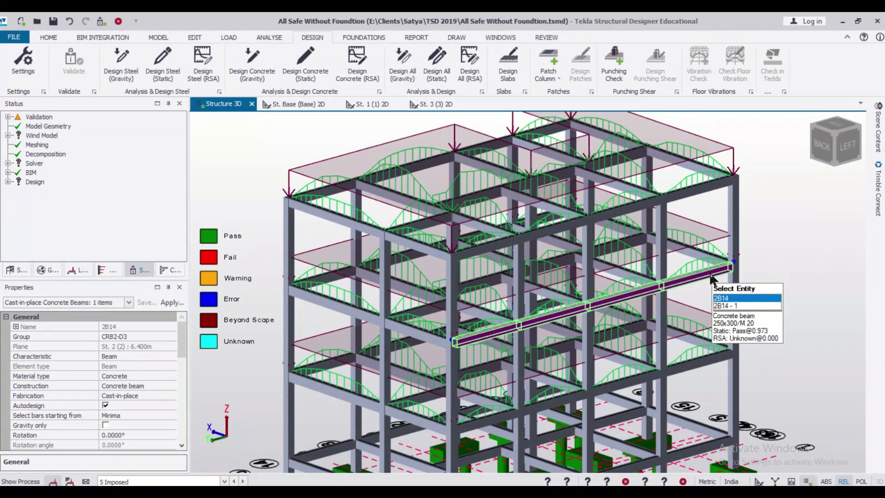
pyautogui.rightClick(710, 276)
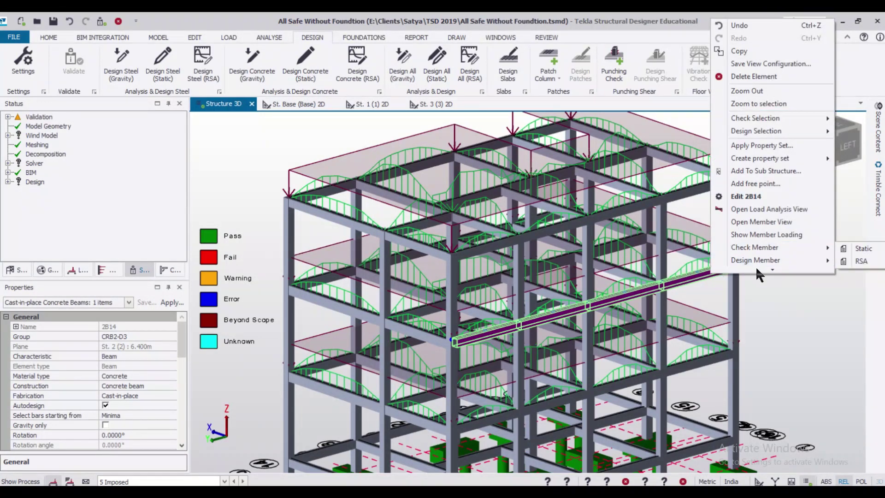
pyautogui.moveTo(756, 267)
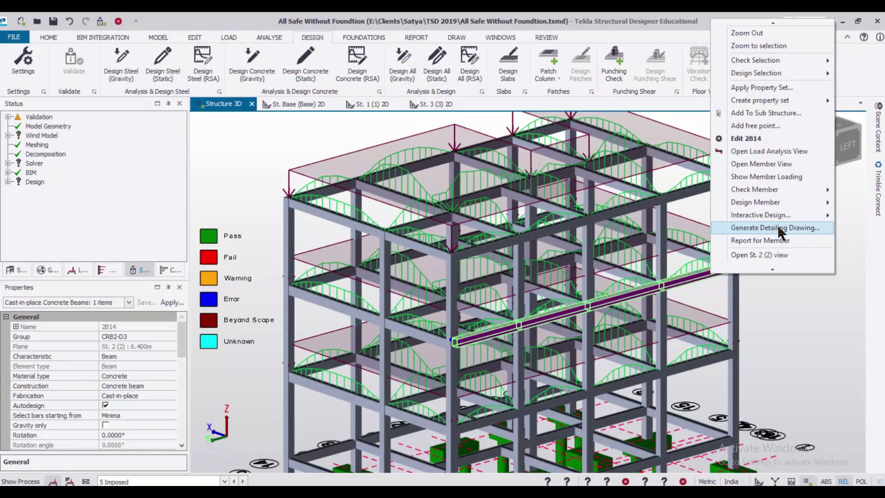
pyautogui.click(773, 227)
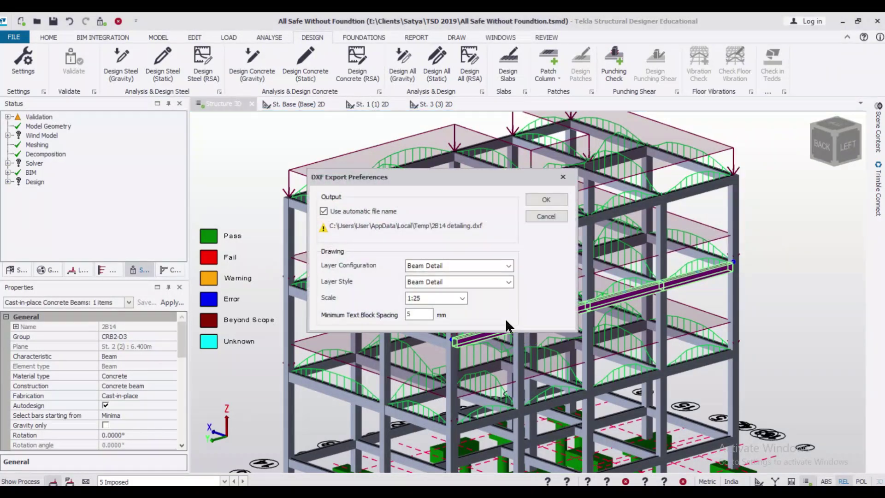
pyautogui.click(562, 176)
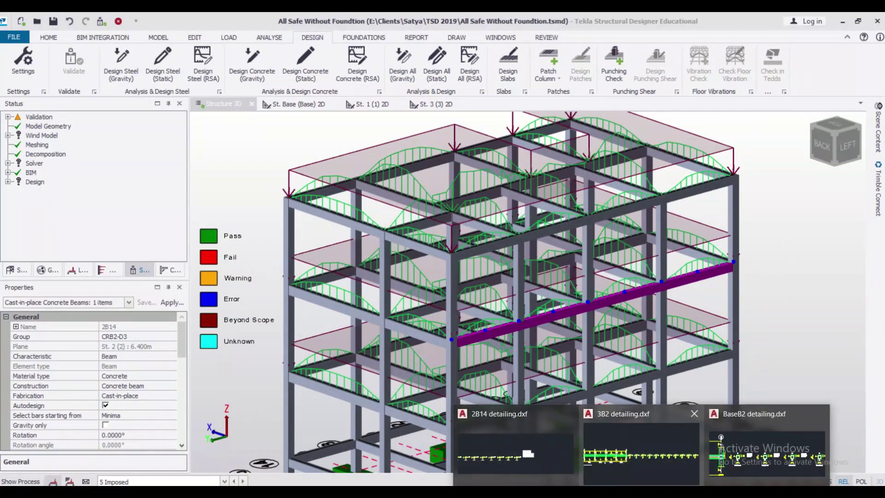
# - Switch to AutoCAD with 2B14 detailing.dxf and examine the bar labels and dimensions of cross-sections A-A and B-B
pyautogui.moveTo(570, 460)
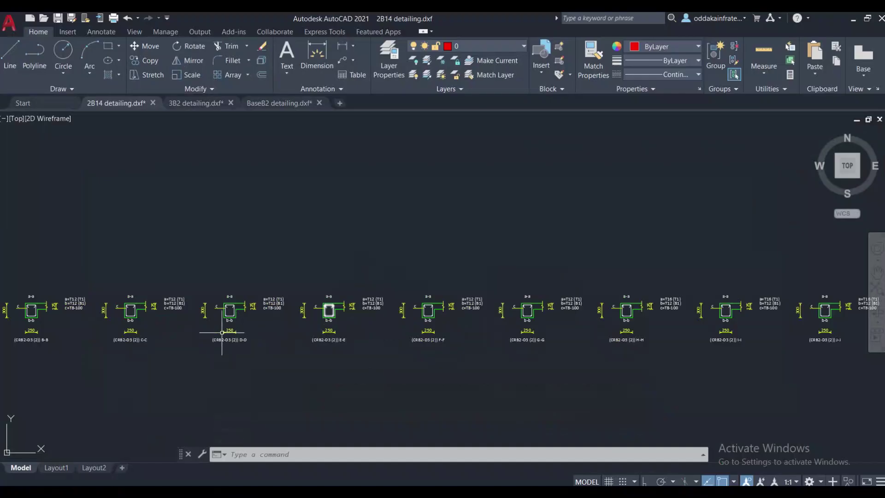
pyautogui.moveTo(222, 332); pyautogui.dragTo(441, 326, button='middle')
pyautogui.scroll(-1, 282, 357)
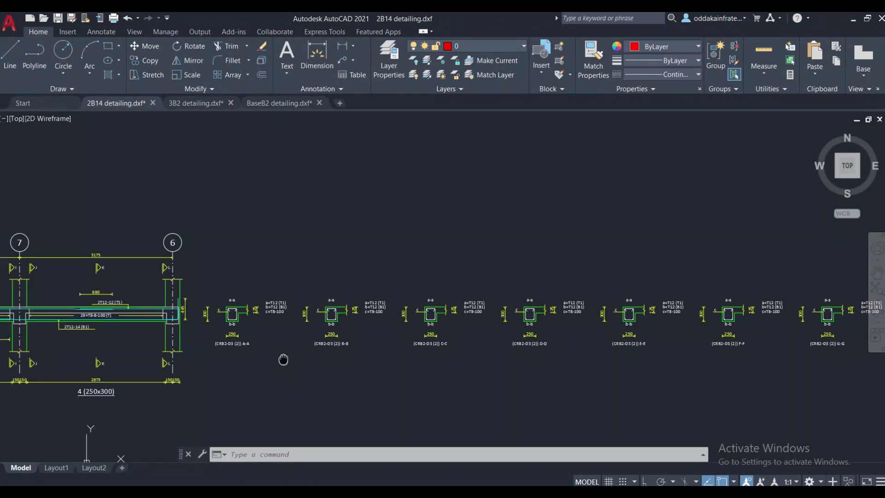
pyautogui.scroll(5, 221, 319)
pyautogui.scroll(2, 453, 327)
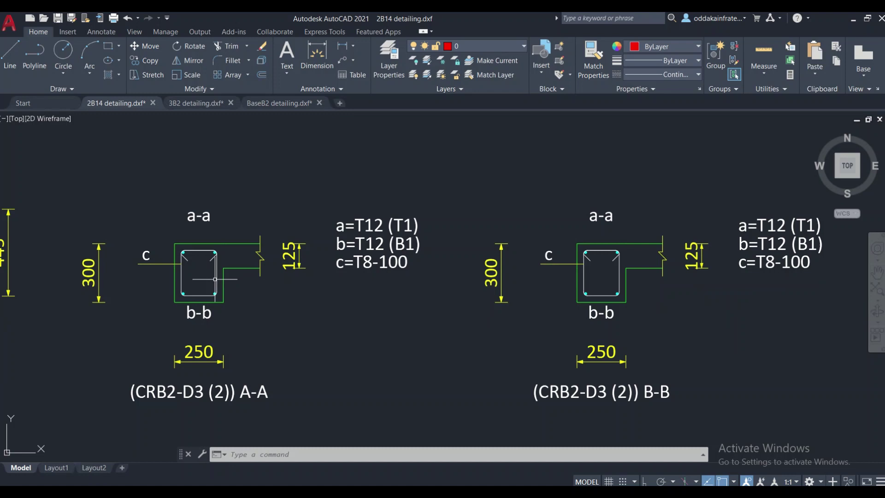
pyautogui.moveTo(546, 309); pyautogui.dragTo(455, 297, button='middle')
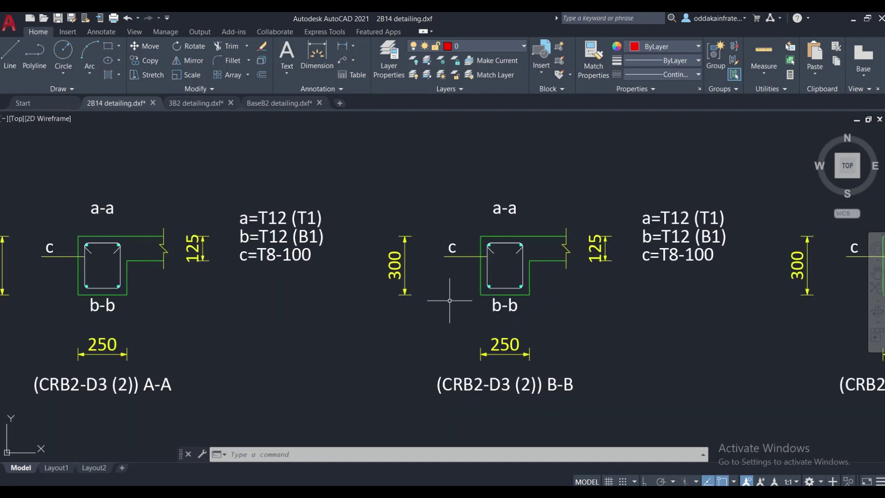
pyautogui.moveTo(703, 306); pyautogui.dragTo(525, 304, button='middle')
pyautogui.scroll(-2, 523, 303)
pyautogui.scroll(-2, 523, 302)
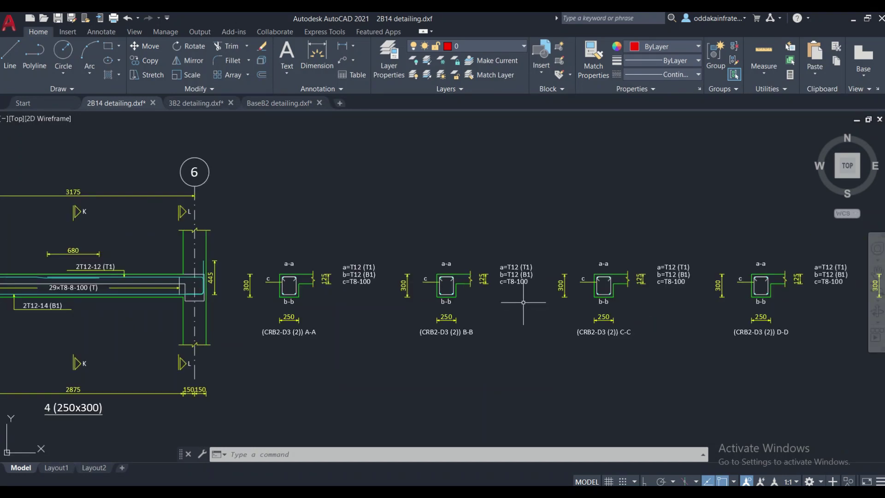
# - Examine the remaining cross-sections of beam 2B14 from C-C through L-L and the overall layout beside the beam elevation
pyautogui.moveTo(679, 307); pyautogui.dragTo(477, 329, button='middle')
pyautogui.moveTo(668, 335); pyautogui.dragTo(510, 314, button='middle')
pyautogui.moveTo(709, 293); pyautogui.dragTo(551, 288, button='middle')
pyautogui.moveTo(682, 296)
pyautogui.mouseDown(button='middle')
pyautogui.moveTo(523, 295)
pyautogui.moveTo(553, 302)
pyautogui.moveTo(512, 303)
pyautogui.moveTo(599, 290)
pyautogui.moveTo(503, 277)
pyautogui.mouseUp(button='middle')
pyautogui.moveTo(717, 266); pyautogui.dragTo(481, 269, button='middle')
pyautogui.moveTo(708, 290)
pyautogui.mouseDown(button='middle')
pyautogui.moveTo(560, 295)
pyautogui.moveTo(703, 298)
pyautogui.mouseUp(button='middle')
pyautogui.scroll(2, 559, 297)
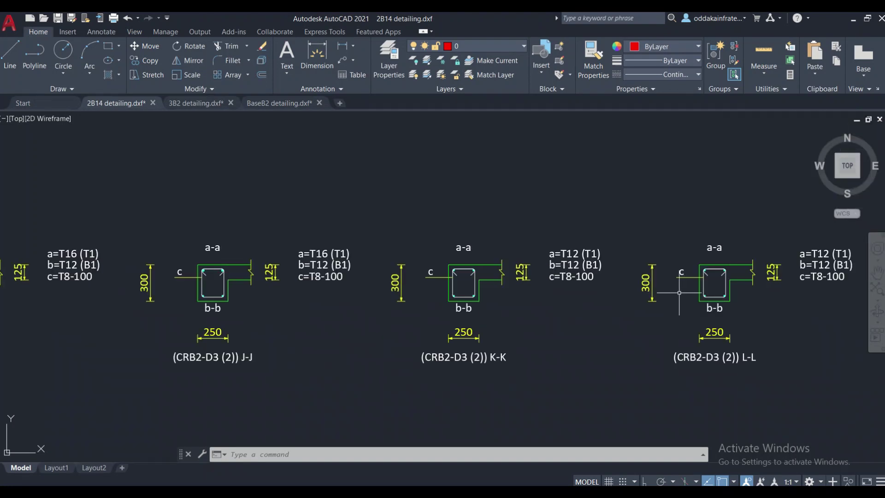
pyautogui.scroll(-6, 680, 292)
pyautogui.moveTo(375, 295); pyautogui.dragTo(569, 304, button='middle')
pyautogui.moveTo(429, 299); pyautogui.dragTo(532, 300, button='middle')
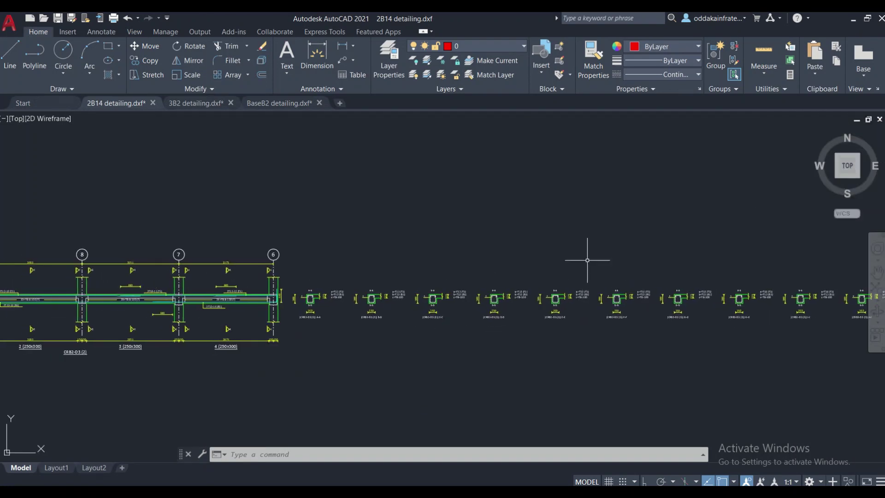
# - Switch back to Tekla Structural Designer and review the detailing drawing export preferences for beam BaseB2, dismissing them without exporting
pyautogui.click(854, 19)
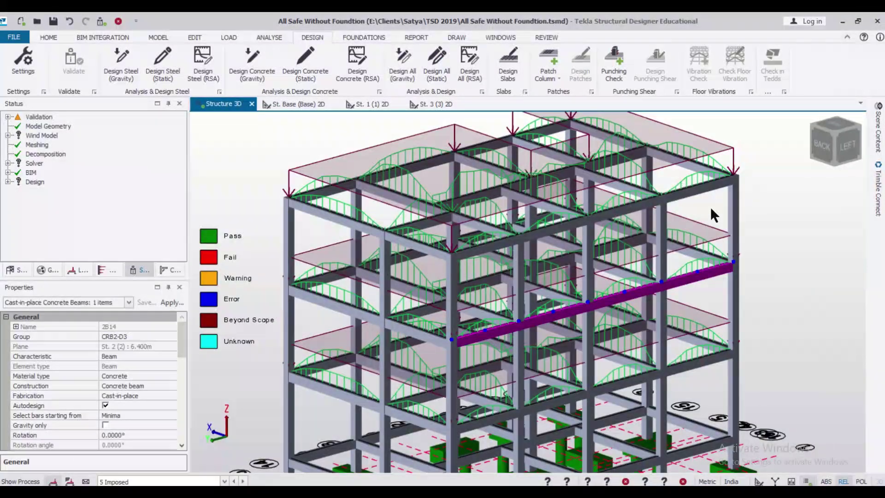
pyautogui.moveTo(722, 310)
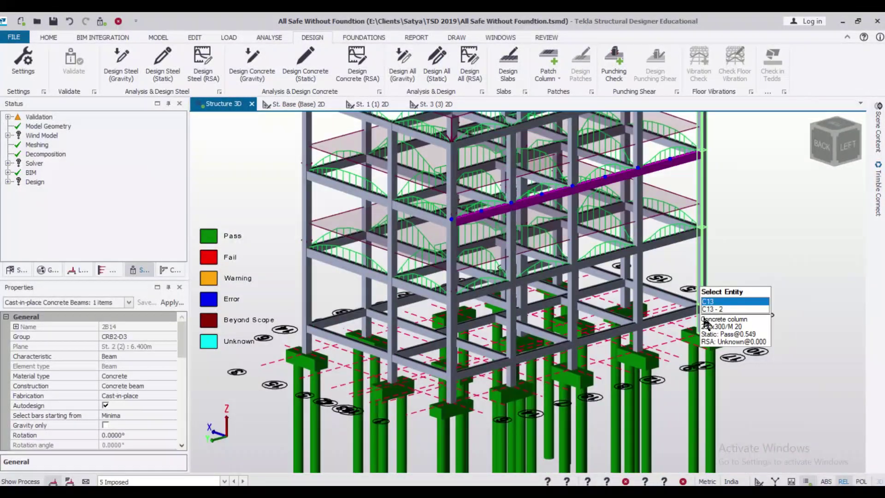
pyautogui.click(678, 315)
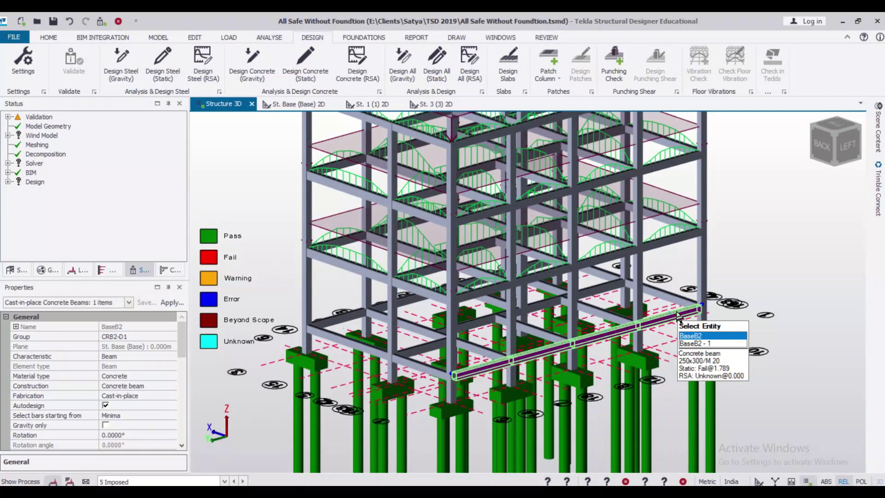
pyautogui.rightClick(677, 315)
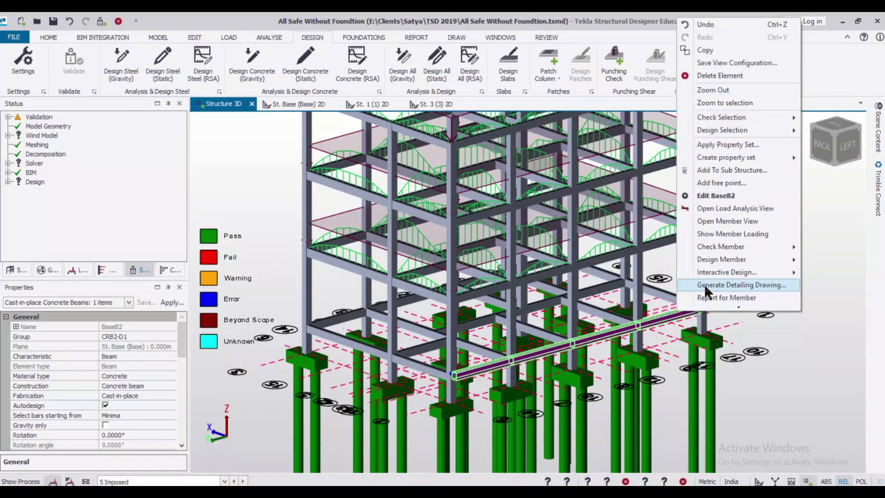
pyautogui.moveTo(718, 263)
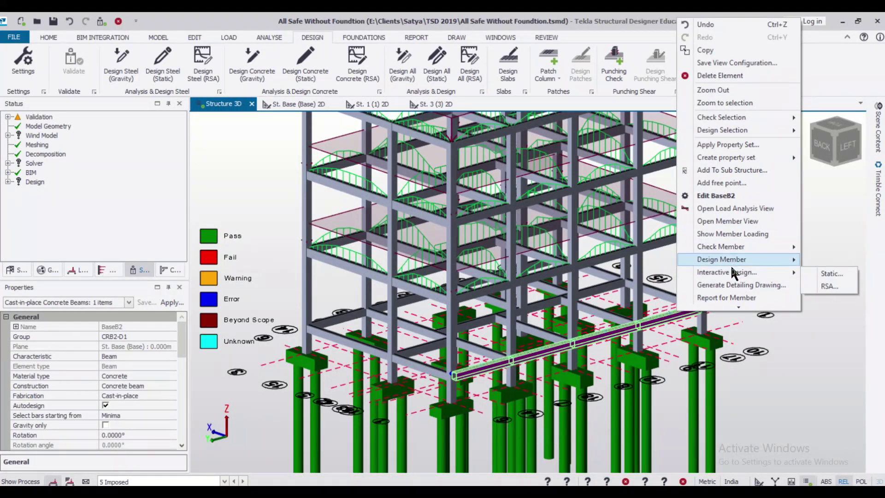
pyautogui.click(738, 286)
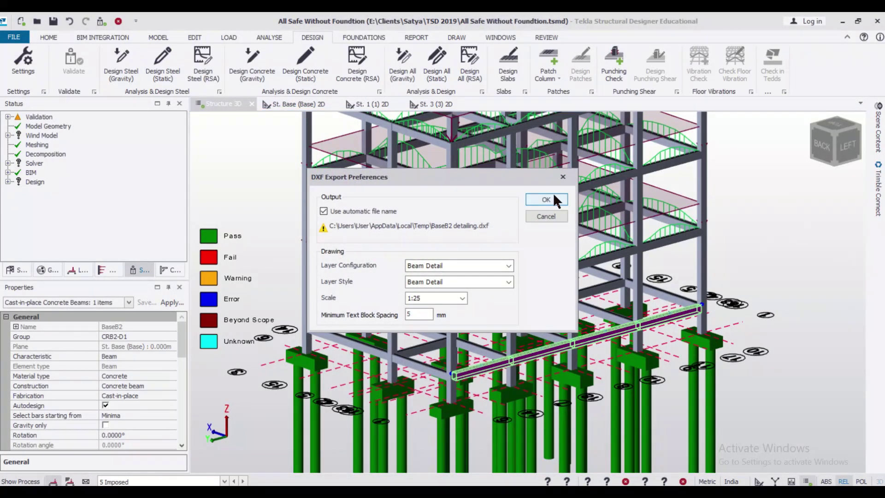
pyautogui.click(563, 176)
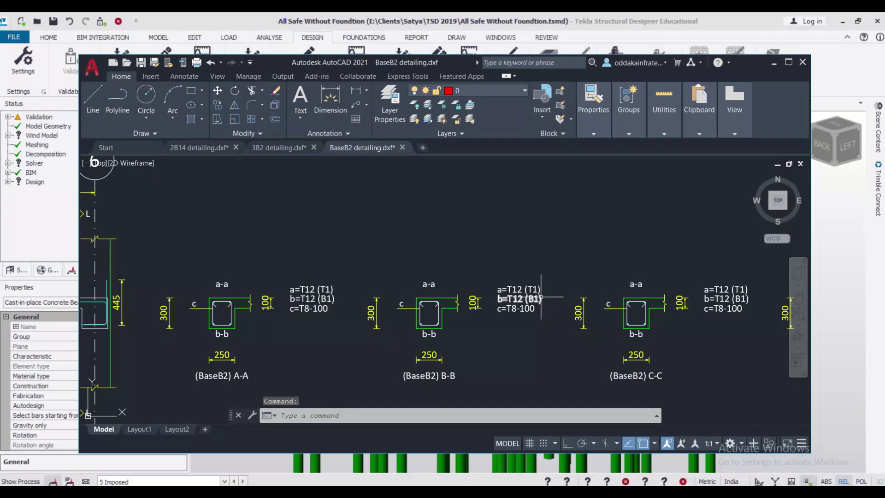
# - Switch to AutoCAD with BaseB2 detailing.dxf in a maximized window and examine cross-sections A-A and B-B
pyautogui.scroll(-2, 541, 298)
pyautogui.click(789, 62)
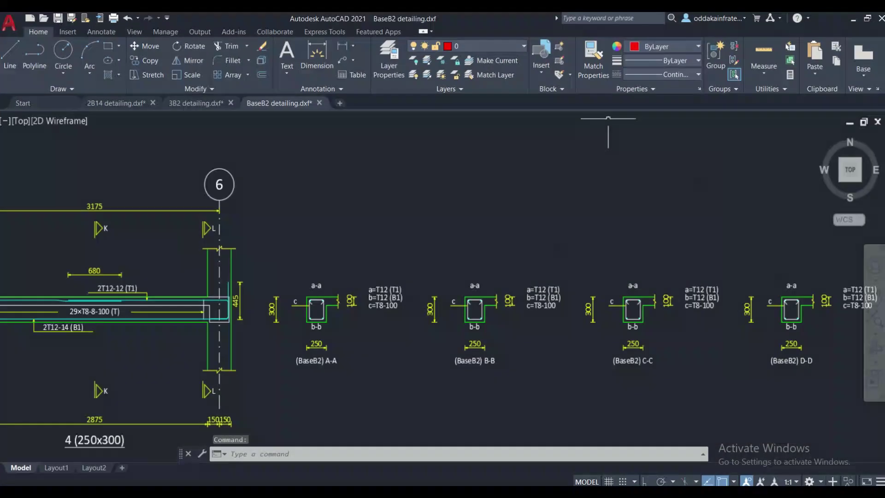
pyautogui.scroll(3, 320, 317)
pyautogui.scroll(-4, 547, 279)
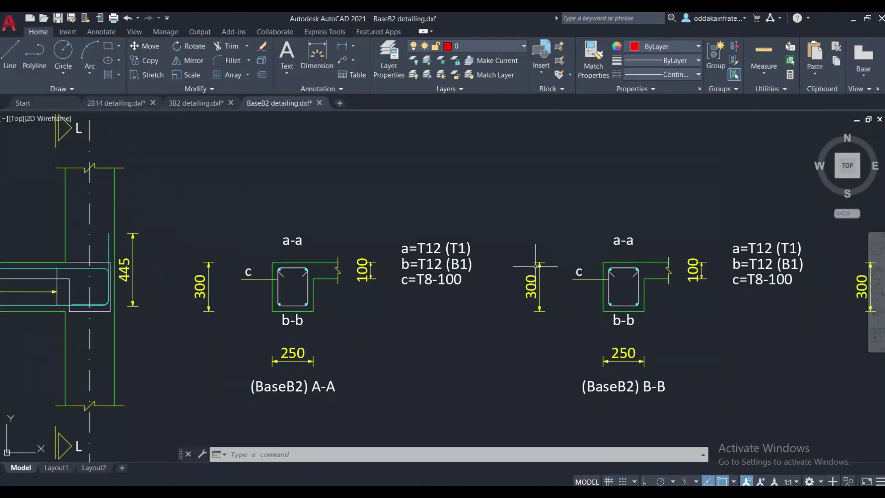
pyautogui.moveTo(639, 283); pyautogui.dragTo(462, 291, button='middle')
pyautogui.scroll(1, 462, 291)
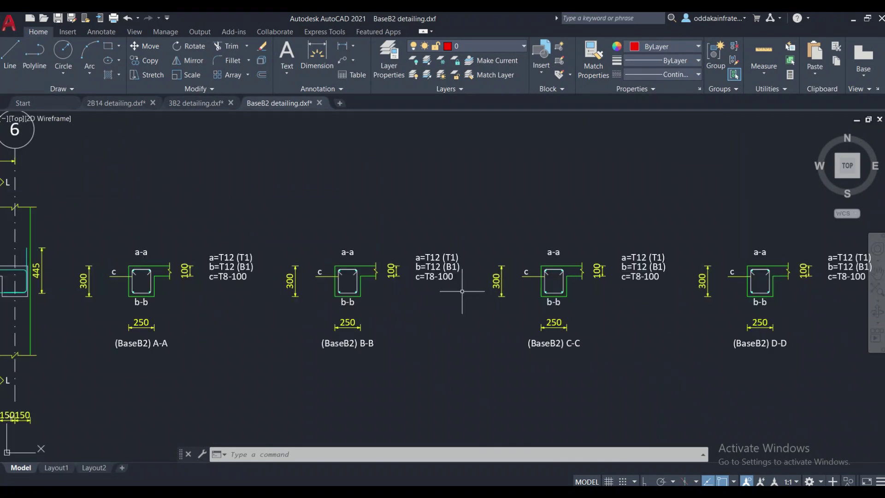
# - Examine the bar labels and dimensions of beam BaseB2's cross-sections from C-C through L-L
pyautogui.moveTo(614, 295); pyautogui.dragTo(486, 303, button='middle')
pyautogui.moveTo(599, 317); pyautogui.dragTo(375, 340, button='middle')
pyautogui.moveTo(579, 343)
pyautogui.mouseDown(button='middle')
pyautogui.moveTo(382, 331)
pyautogui.moveTo(443, 334)
pyautogui.mouseUp(button='middle')
pyautogui.moveTo(650, 336); pyautogui.dragTo(467, 350, button='middle')
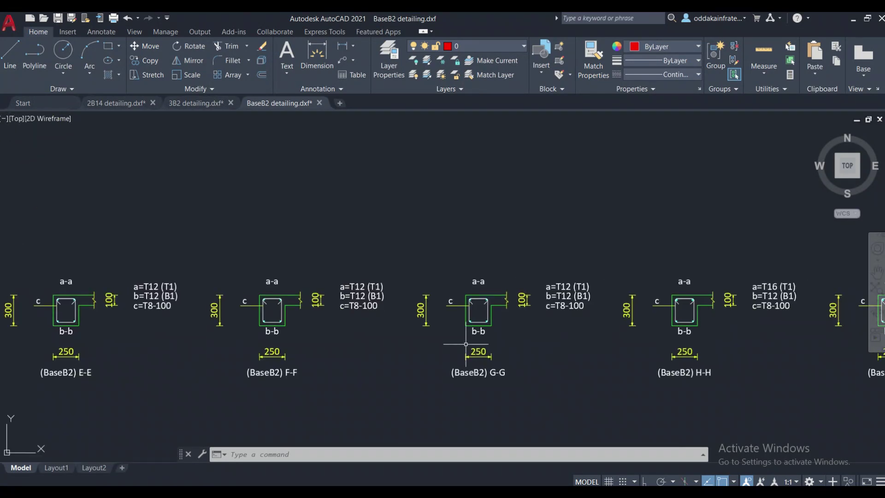
pyautogui.moveTo(534, 345); pyautogui.dragTo(463, 344, button='middle')
pyautogui.moveTo(626, 348); pyautogui.dragTo(470, 369, button='middle')
pyautogui.moveTo(691, 397); pyautogui.dragTo(560, 367, button='middle')
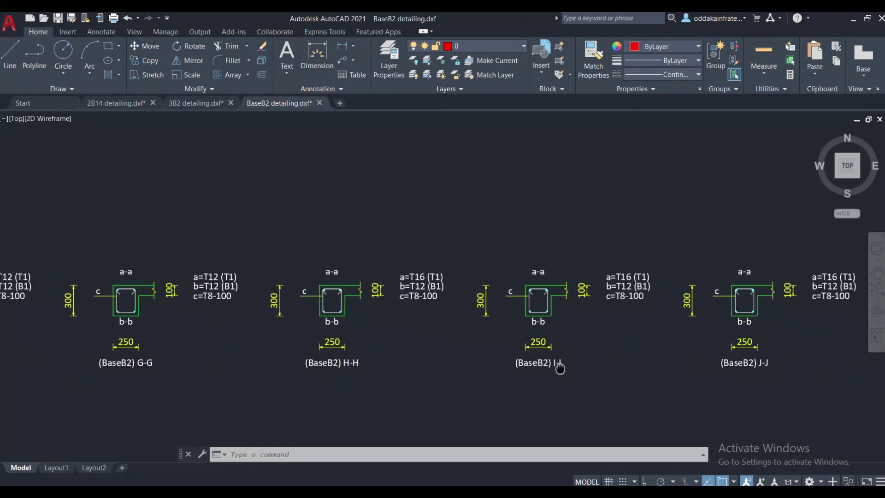
pyautogui.moveTo(618, 369); pyautogui.dragTo(410, 355, button='middle')
pyautogui.moveTo(714, 376); pyautogui.dragTo(466, 364, button='middle')
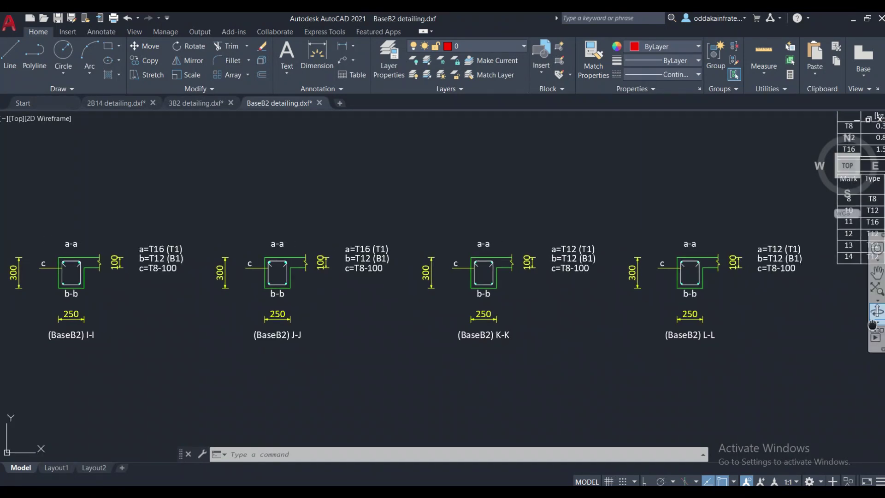
# - Return to the beam elevation's end at grid 6 and review the adjacent BaseB2 cross-sections starting from A-A
pyautogui.scroll(-4, 801, 336)
pyautogui.moveTo(632, 338); pyautogui.dragTo(884, 329, button='middle')
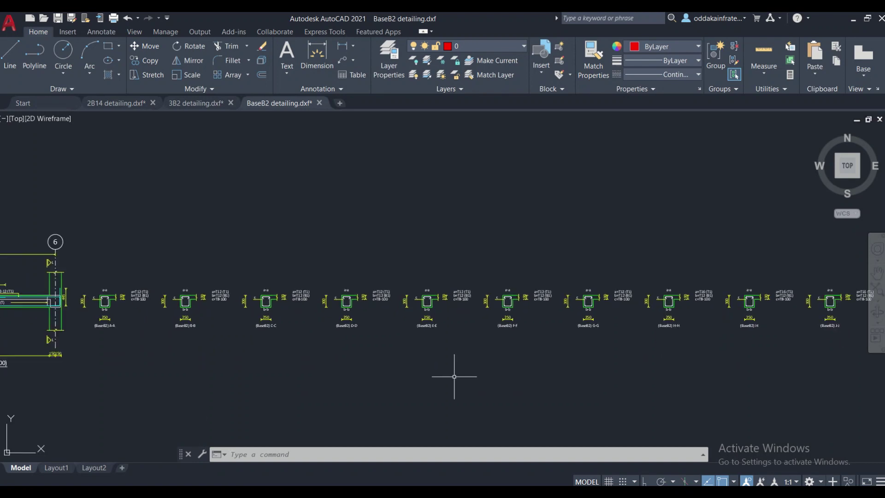
pyautogui.moveTo(231, 371); pyautogui.dragTo(433, 369, button='middle')
pyautogui.scroll(1, 355, 322)
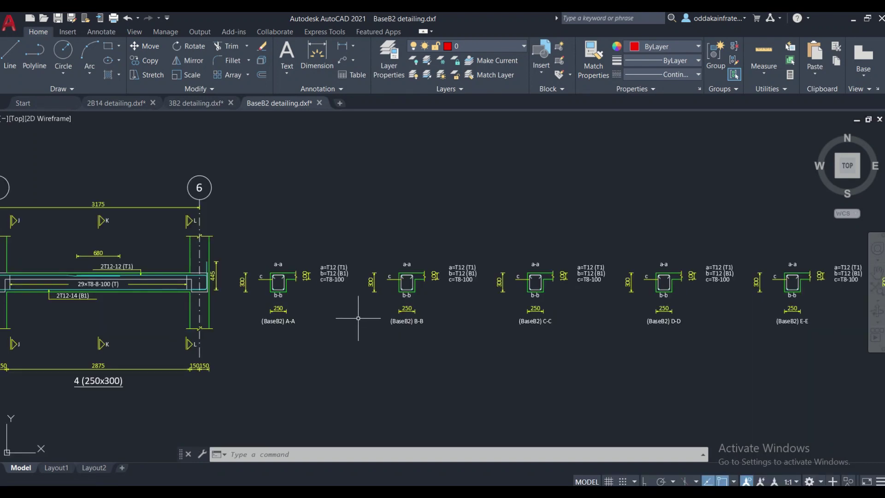
pyautogui.scroll(1, 358, 318)
pyautogui.moveTo(379, 308); pyautogui.dragTo(385, 345, button='middle')
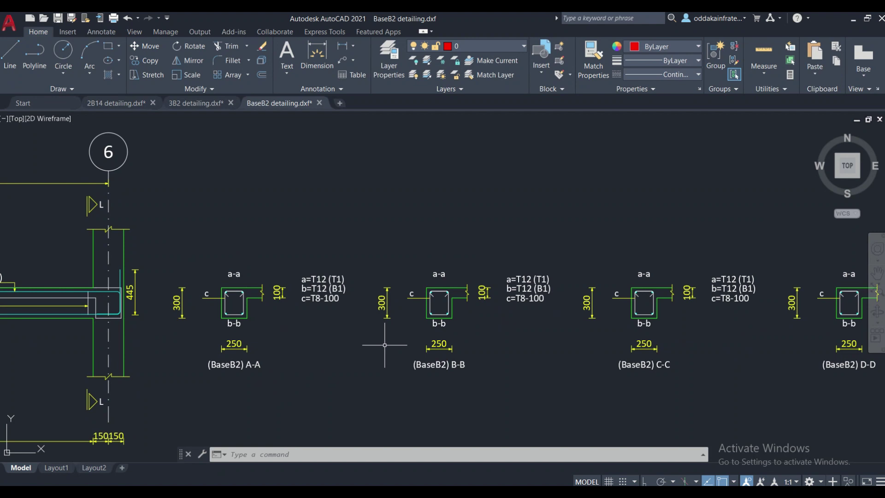
# - Switch back to Tekla Structural Designer and show the 3D structure's results view for combination 3 (Operating) LS2-1.5D+1.5L+1.5Lr
pyautogui.click(855, 22)
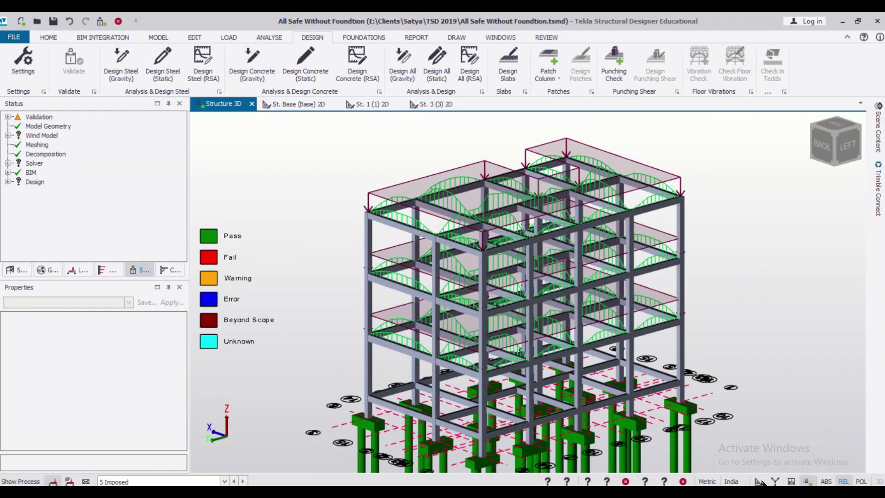
pyautogui.click(793, 481)
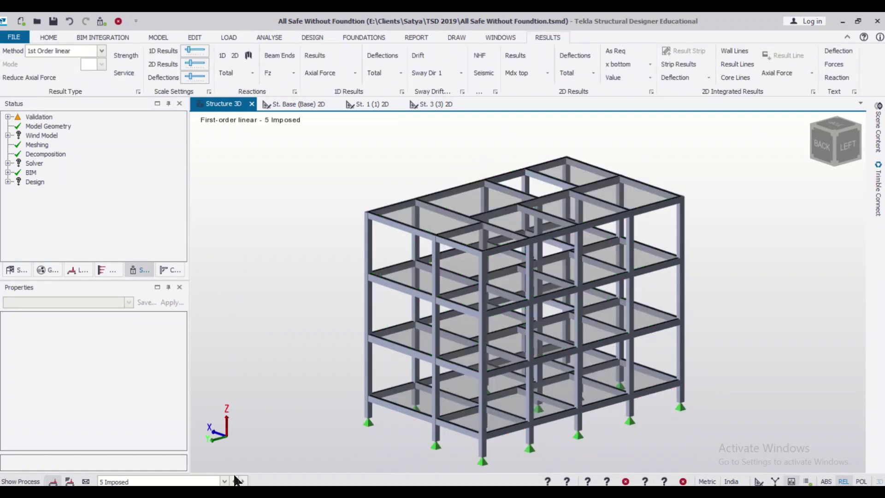
pyautogui.click(224, 481)
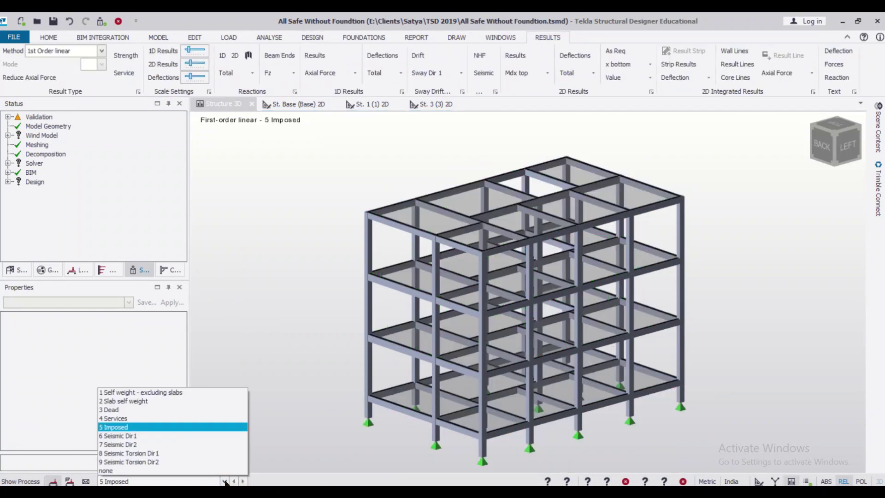
pyautogui.click(70, 482)
pyautogui.click(225, 481)
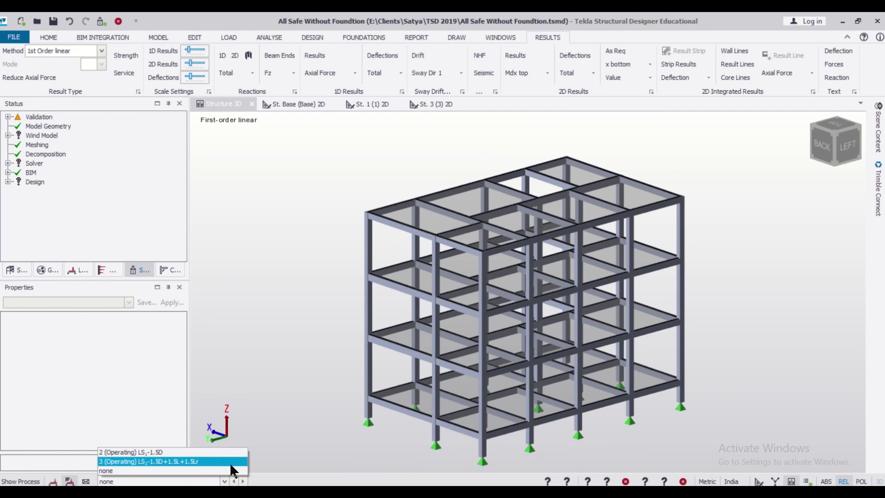
pyautogui.click(229, 462)
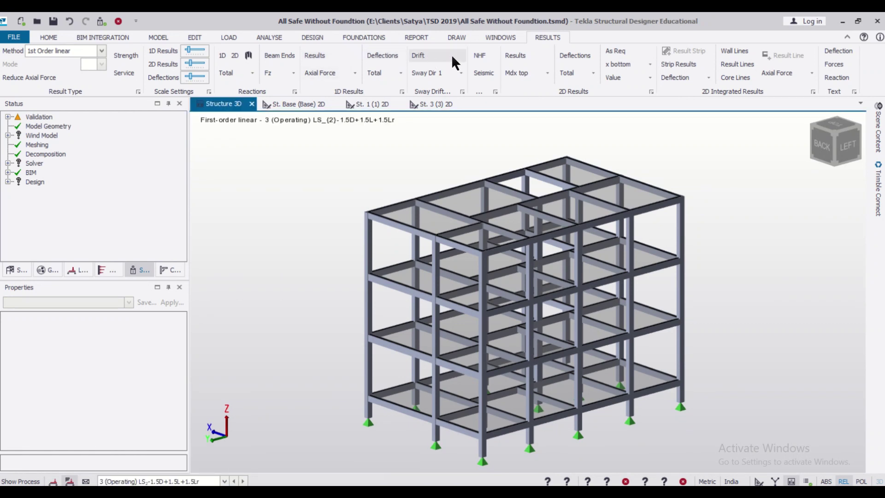
# - Display the 2D Mdx top results and the 1D Shear Major results, examining the beam shear diagrams up close
pyautogui.click(511, 55)
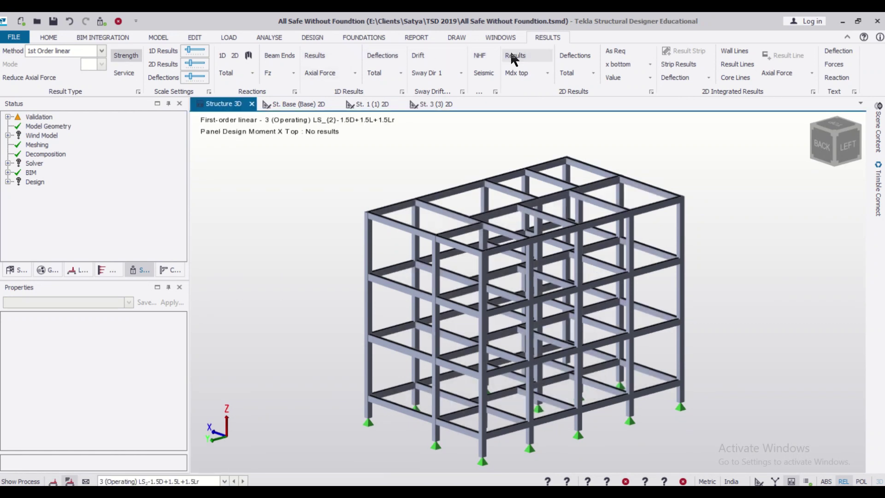
pyautogui.click(325, 54)
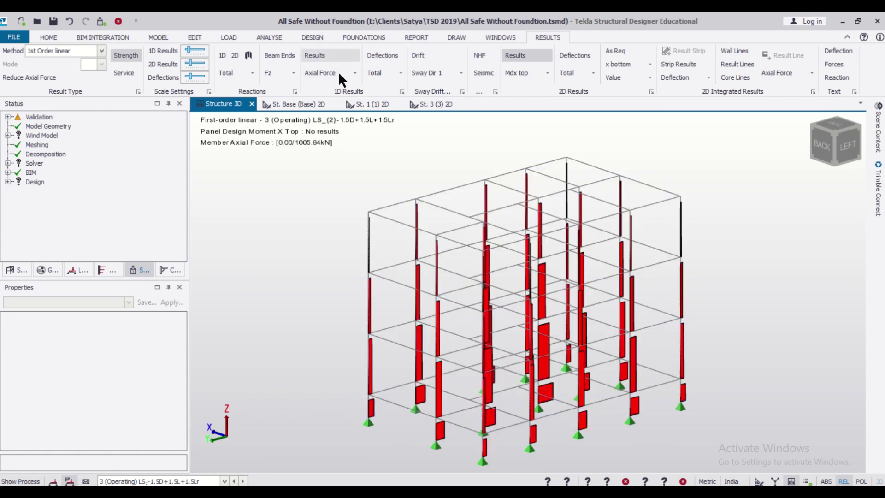
pyautogui.click(356, 72)
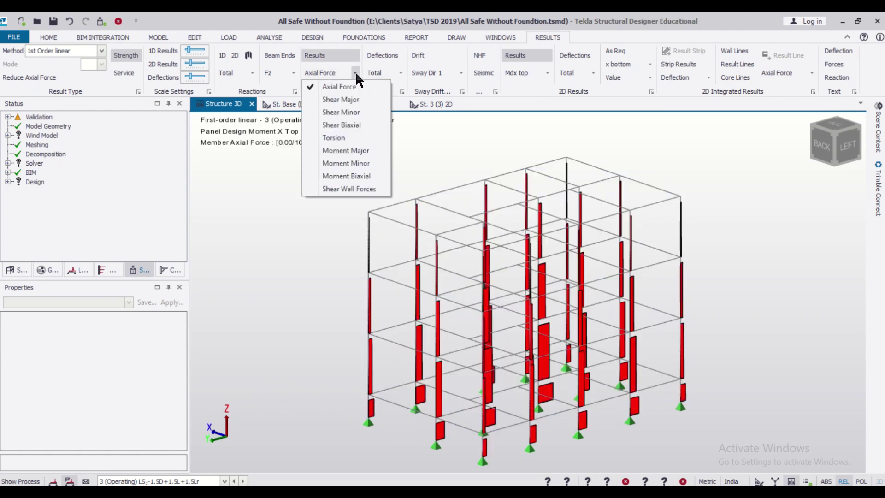
pyautogui.click(364, 99)
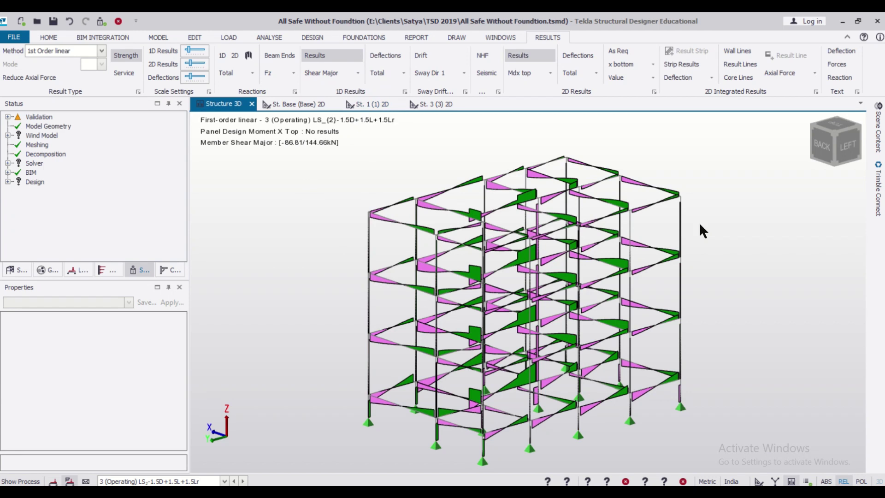
pyautogui.scroll(3, 727, 217)
pyautogui.scroll(6, 727, 217)
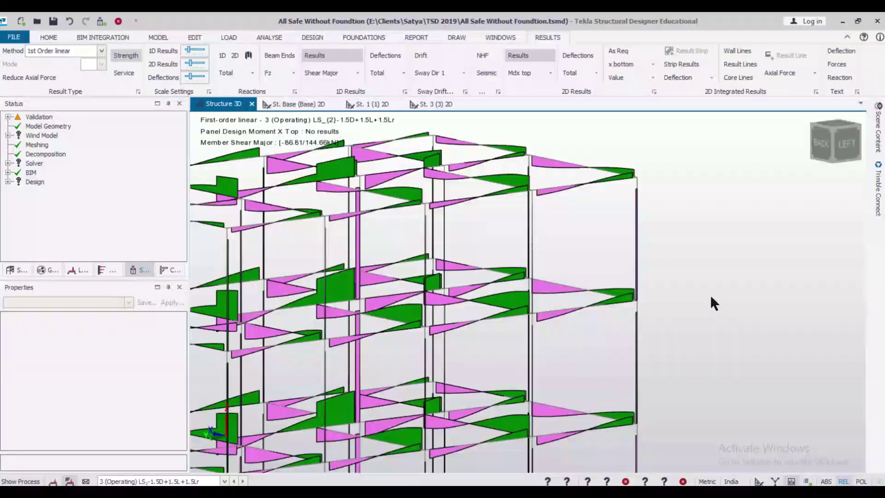
pyautogui.scroll(6, 640, 291)
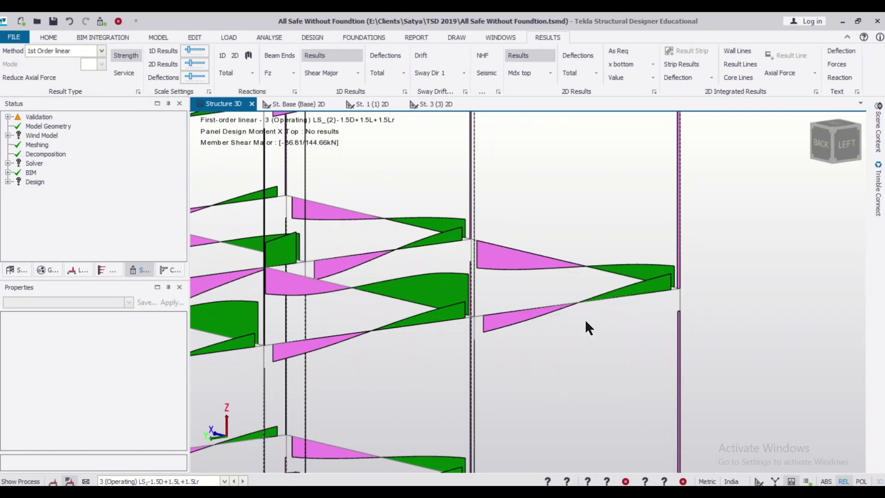
pyautogui.moveTo(586, 321); pyautogui.dragTo(595, 335, button='right')
pyautogui.scroll(2, 598, 341)
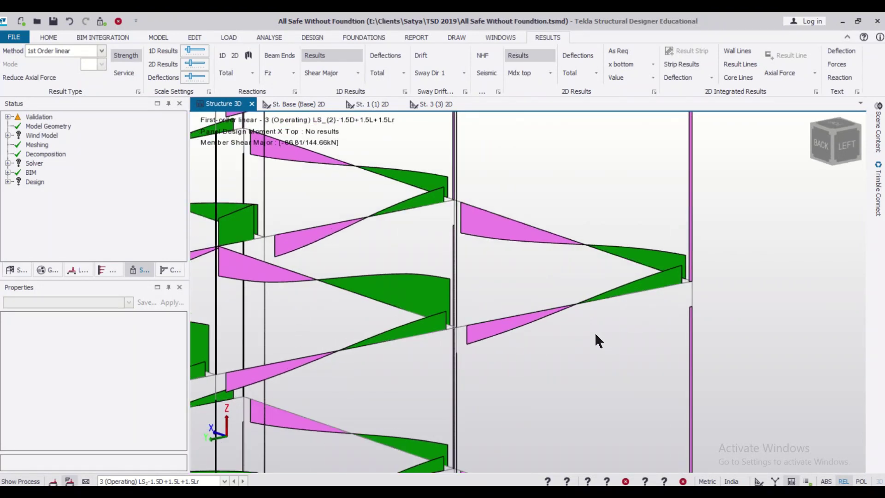
# - Inspect the major-axis shear diagrams of the beams bordering slab panel SI 13 up close
pyautogui.scroll(2, 598, 342)
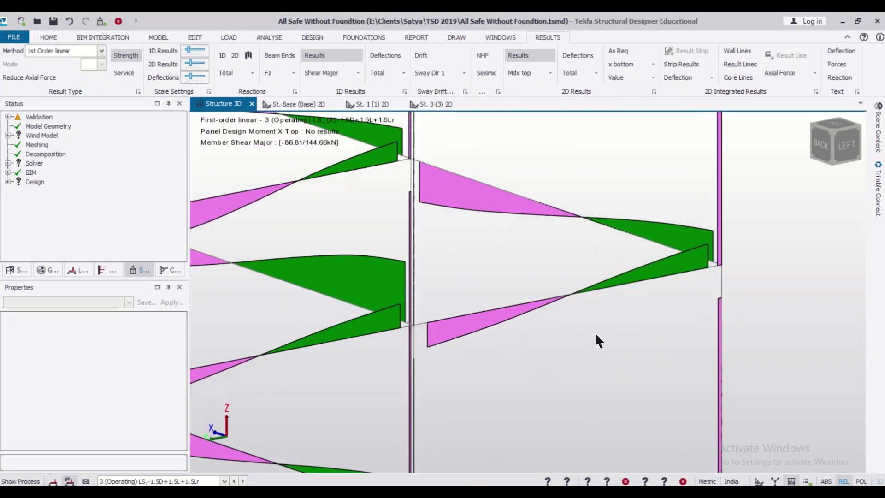
pyautogui.moveTo(600, 291)
pyautogui.moveTo(638, 278)
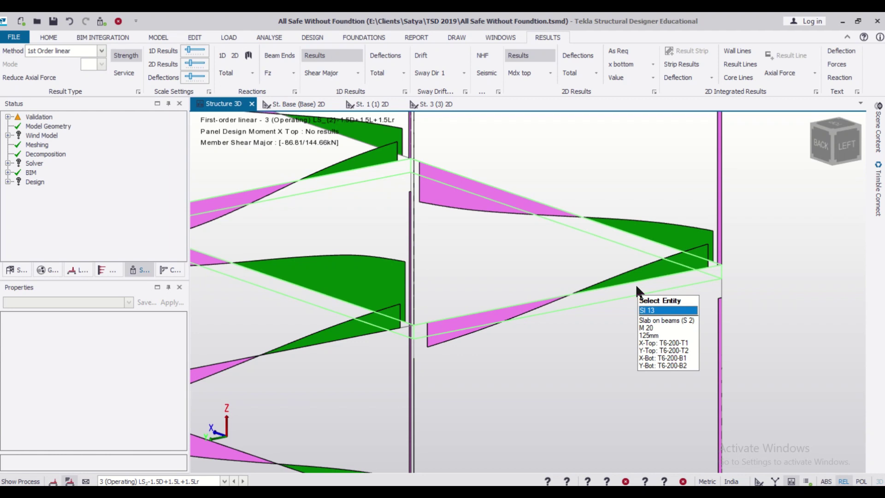
# - Check the plinth beam schedule in Foxit Reader, then return to the whole structure's shear results in Tekla Structural Designer
pyautogui.hotkey('alt', 'Tab')
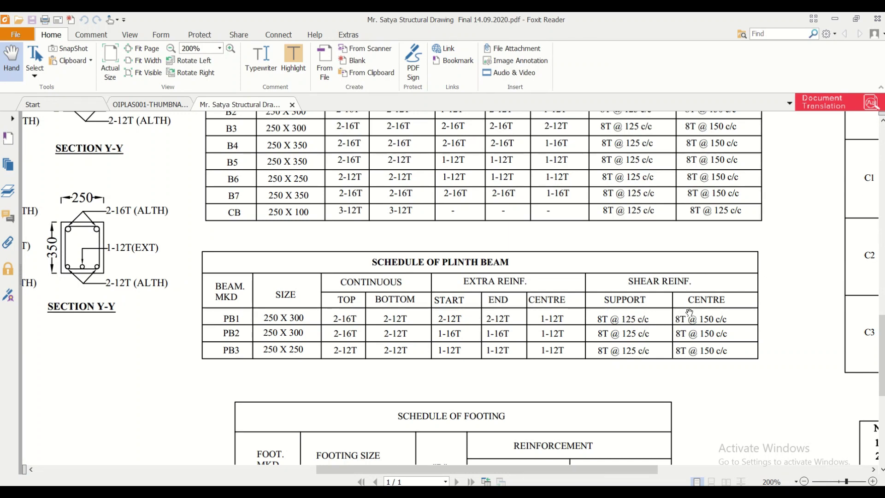
pyautogui.click(837, 19)
pyautogui.moveTo(693, 269)
pyautogui.scroll(-5, 694, 269)
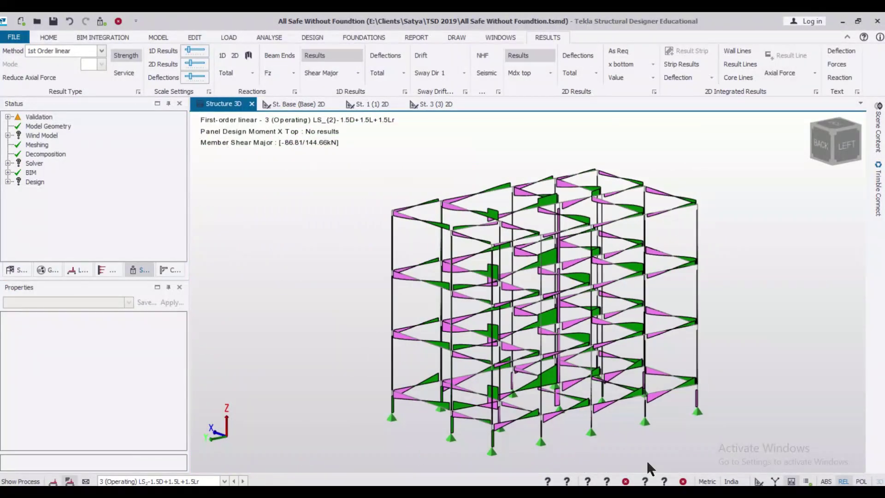
# - Switch to AutoCAD, show the 3B2 detailing drawing full screen and examine the bar labels of cross-section A-A
pyautogui.click(737, 461)
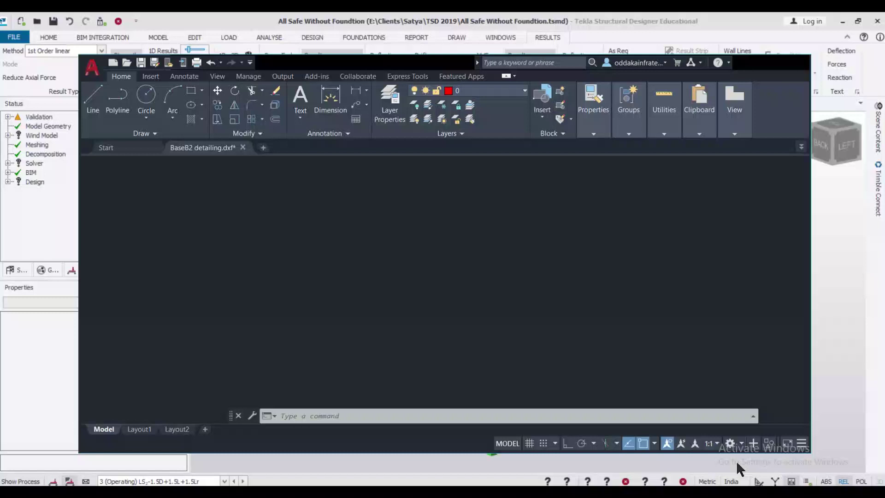
pyautogui.click(268, 148)
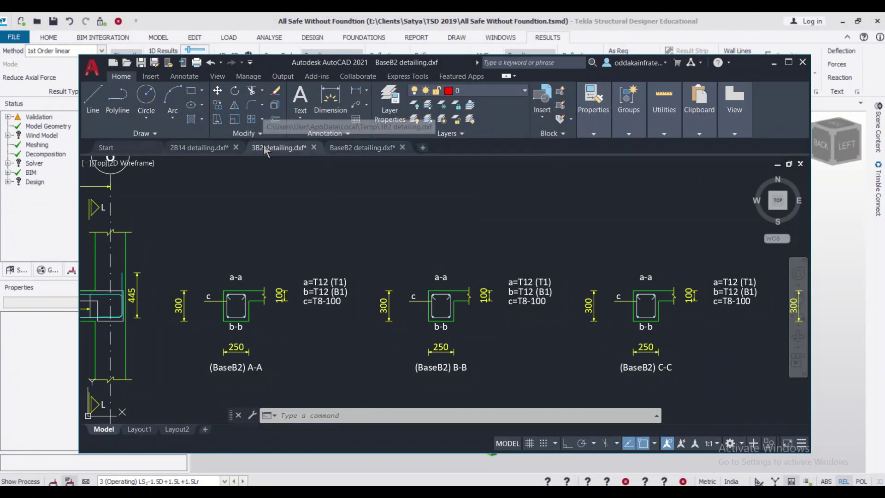
pyautogui.click(789, 61)
pyautogui.scroll(5, 376, 300)
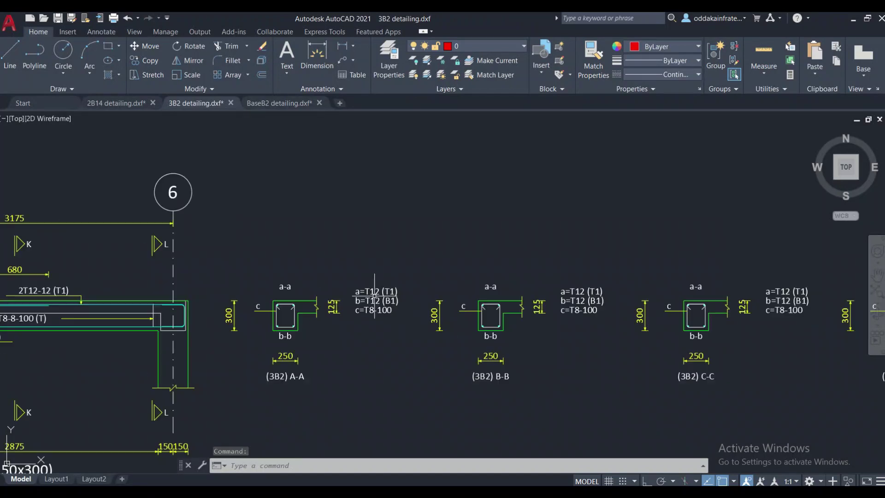
pyautogui.scroll(4, 377, 331)
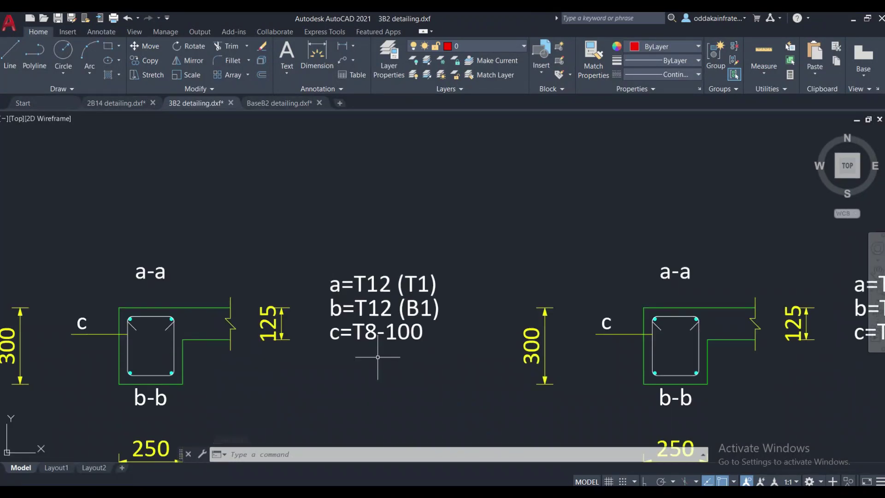
pyautogui.scroll(-7, 377, 352)
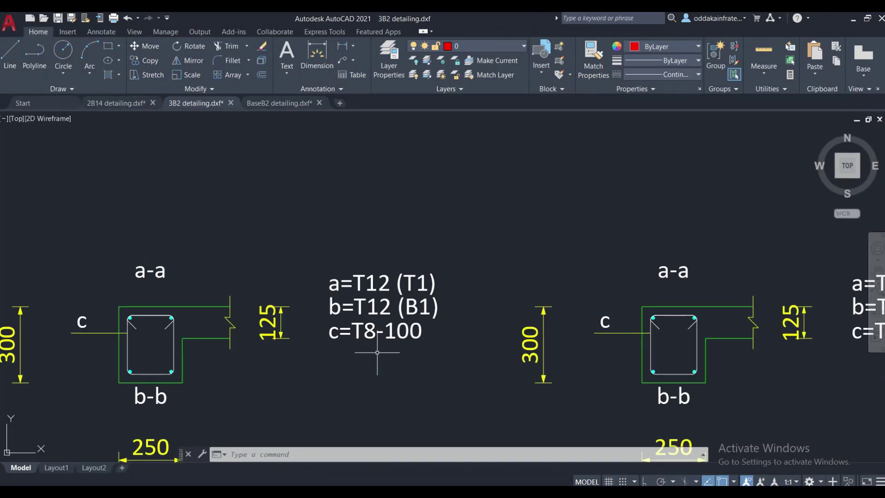
# - Examine the reinforcement in beam 3B2's elevation from grid 9 to grid 6 and the adjacent cross-sections A-A to D-D
pyautogui.moveTo(401, 353); pyautogui.dragTo(551, 326, button='middle')
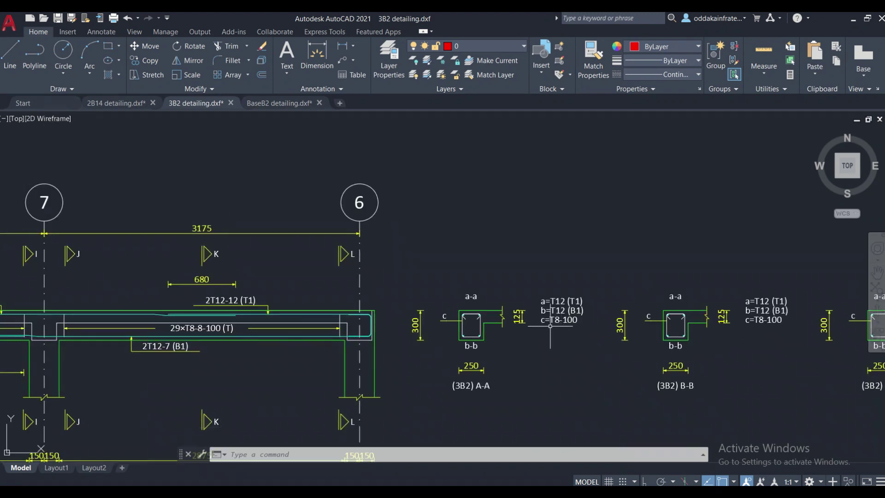
pyautogui.scroll(-1, 551, 325)
pyautogui.moveTo(335, 338); pyautogui.dragTo(525, 319, button='middle')
pyautogui.moveTo(279, 314); pyautogui.dragTo(413, 312, button='middle')
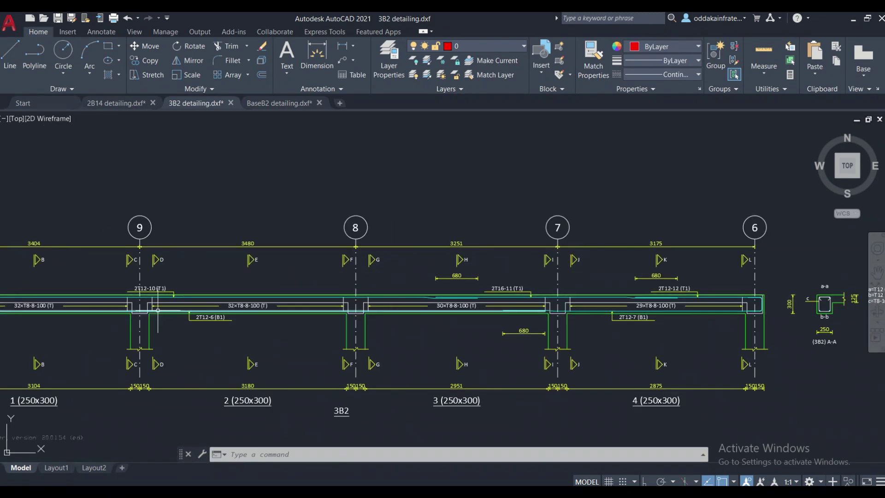
pyautogui.moveTo(703, 339); pyautogui.dragTo(452, 356, button='middle')
pyautogui.moveTo(664, 344); pyautogui.dragTo(510, 361, button='middle')
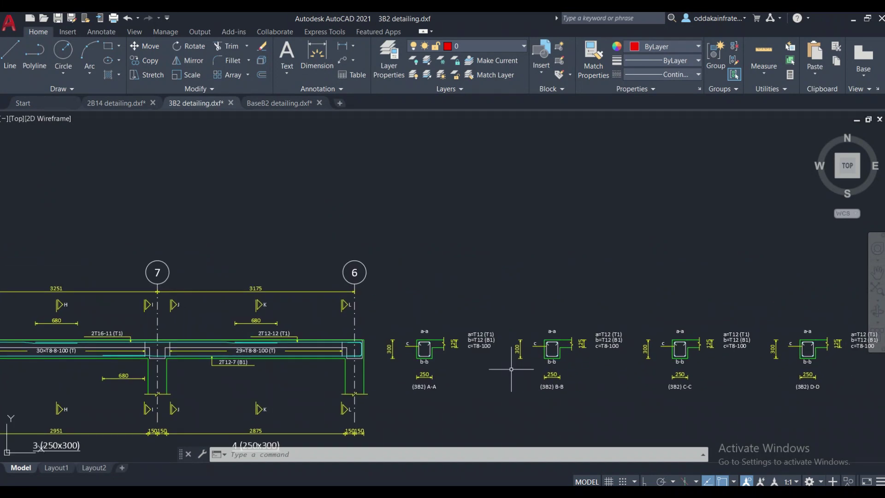
pyautogui.scroll(2, 556, 365)
pyautogui.scroll(-4, 563, 365)
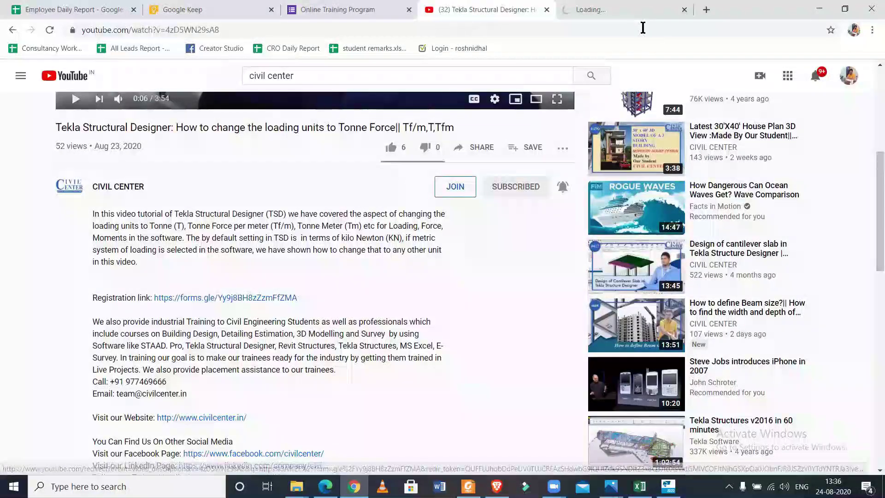
# - Switch to the browser, show the Online Training Program registration form and review its list of training options
pyautogui.click(638, 12)
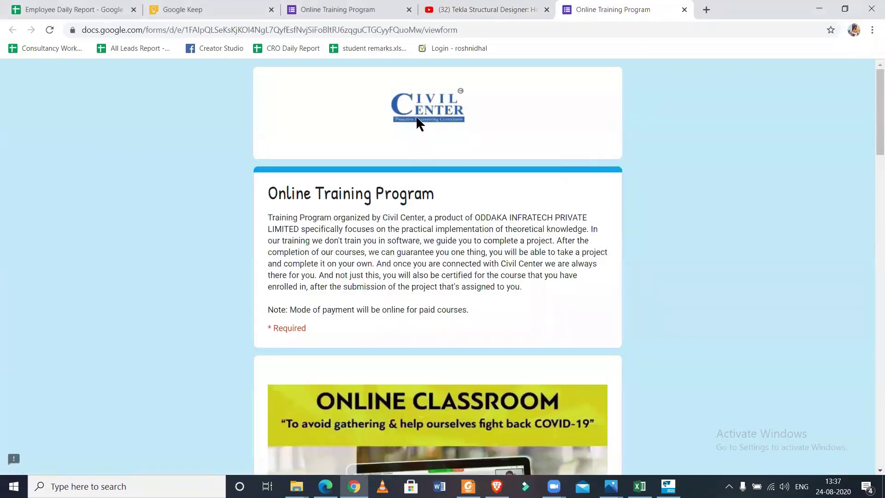
pyautogui.scroll(-6, 395, 181)
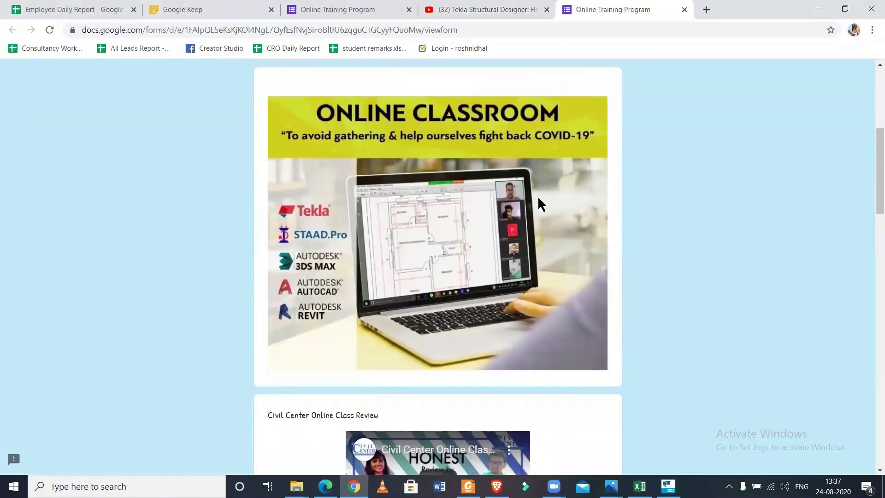
pyautogui.scroll(-11, 439, 318)
pyautogui.scroll(-4, 440, 318)
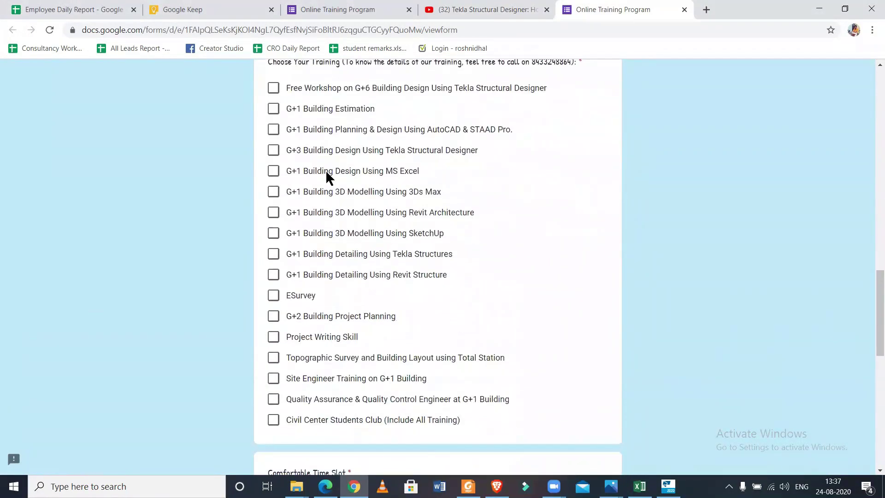
pyautogui.scroll(1, 326, 175)
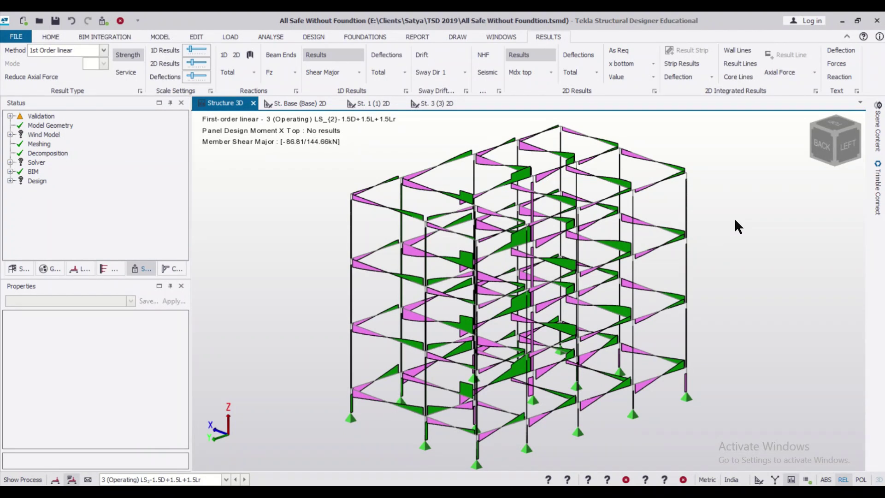
pyautogui.scroll(1, 734, 217)
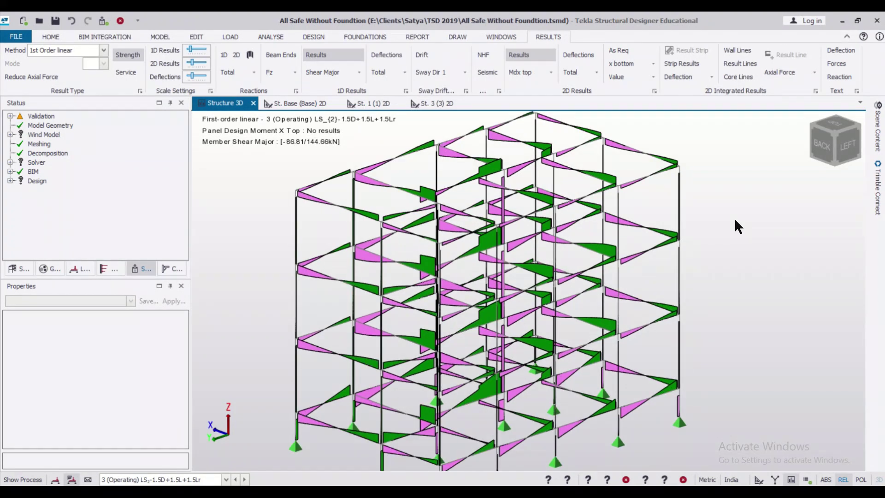
pyautogui.scroll(-1, 735, 218)
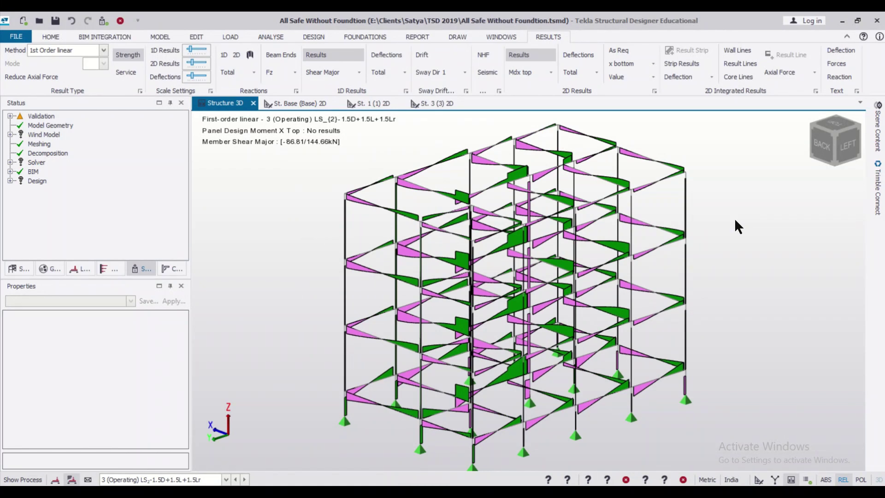